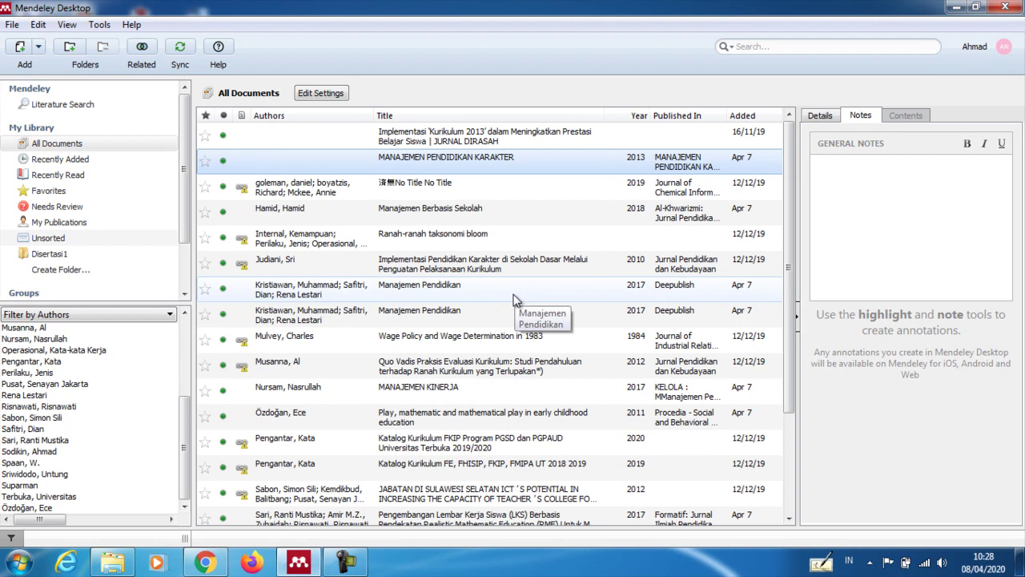
- Start a manual entry for a new document and set its type to Book
left_click(37, 49)
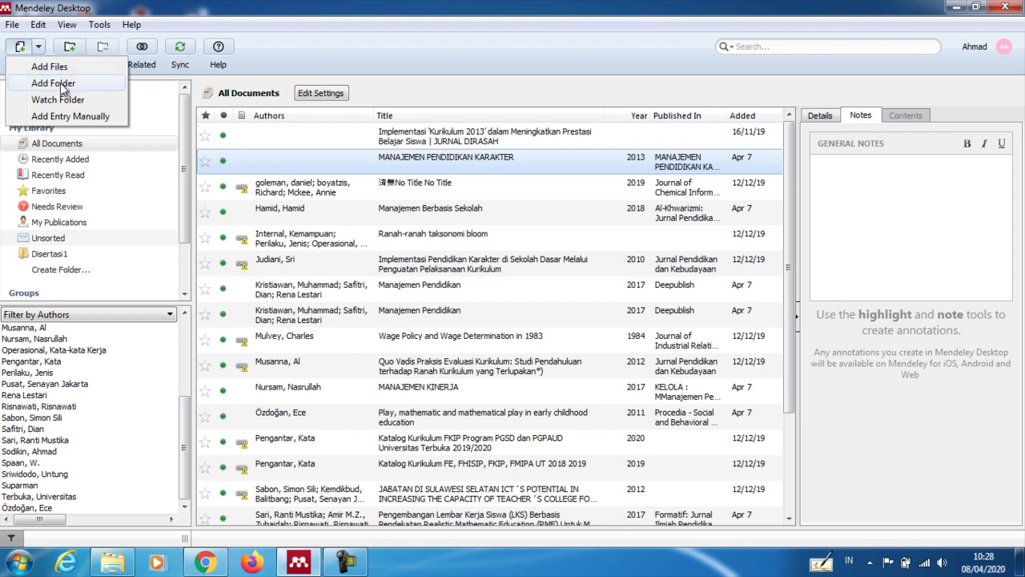
left_click(104, 120)
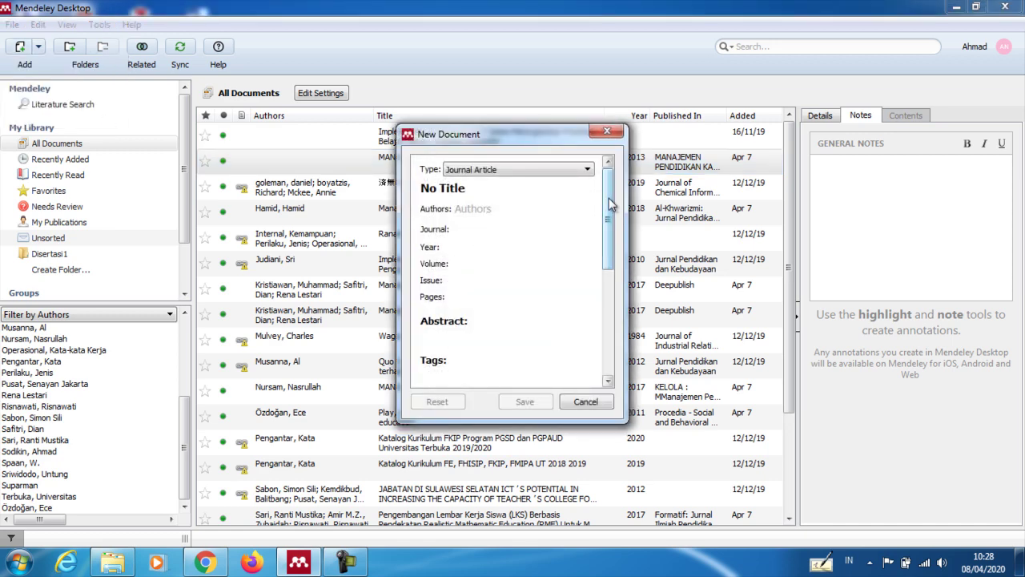
scroll(617, 238, "down", 2)
scroll(615, 239, "down", 2)
scroll(608, 184, "up", 5)
left_click(565, 171)
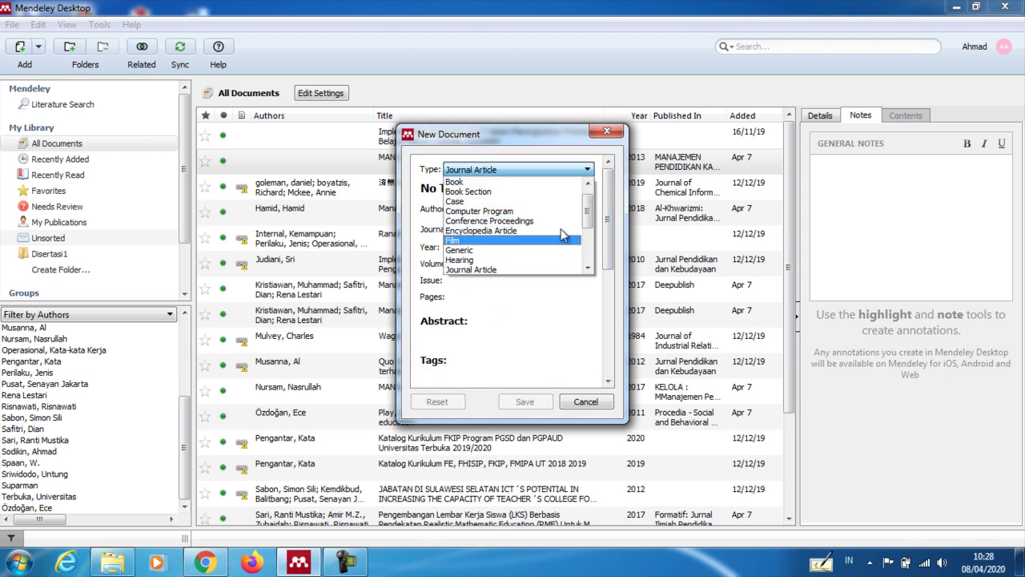
left_click_drag(587, 216, 590, 224)
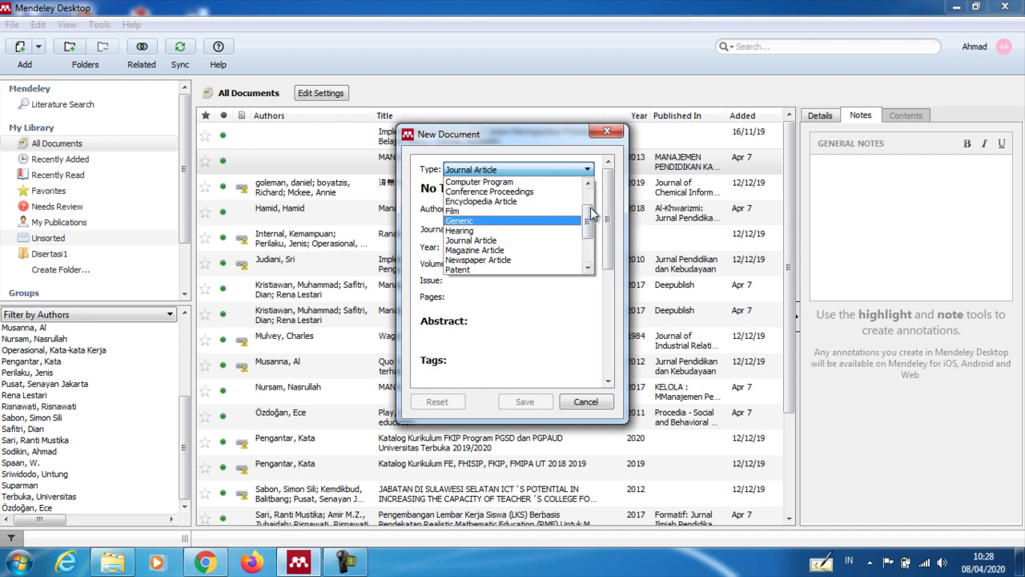
left_click_drag(589, 223, 589, 186)
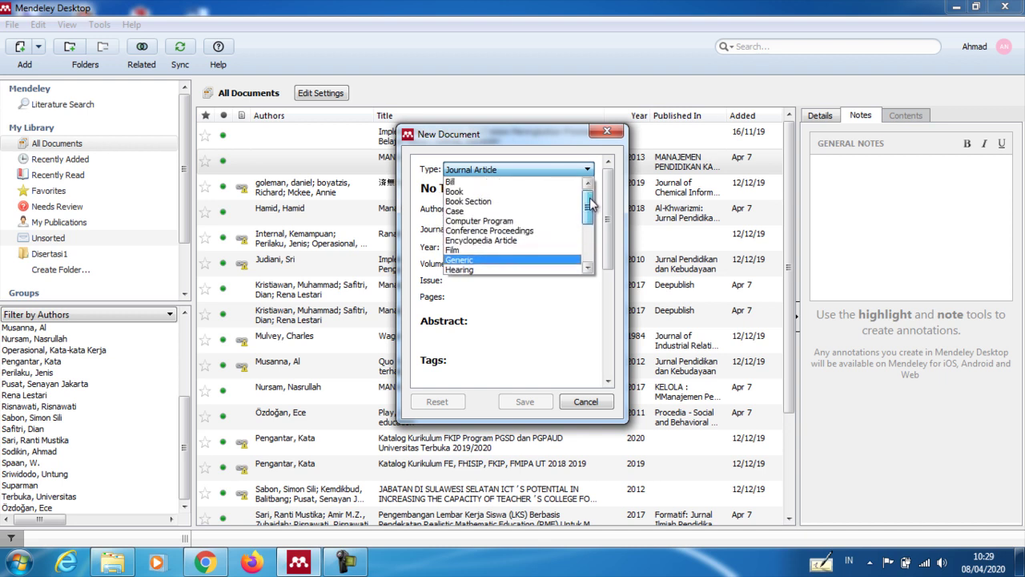
left_click(480, 196)
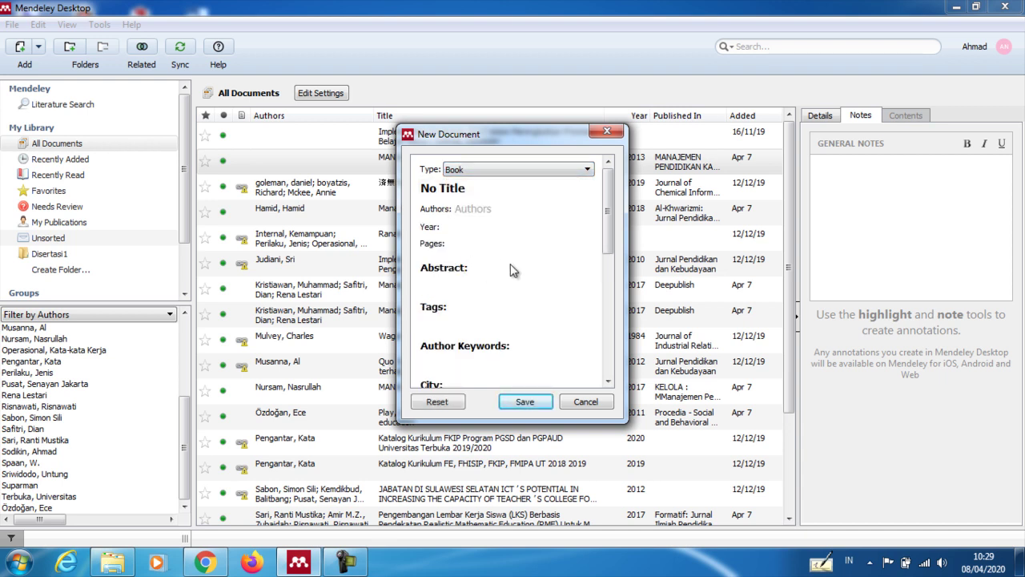
- Examine the book entry's fields, from authors, year and pages to city, edition, editors and publisher, and cancel the entry
left_click(502, 209)
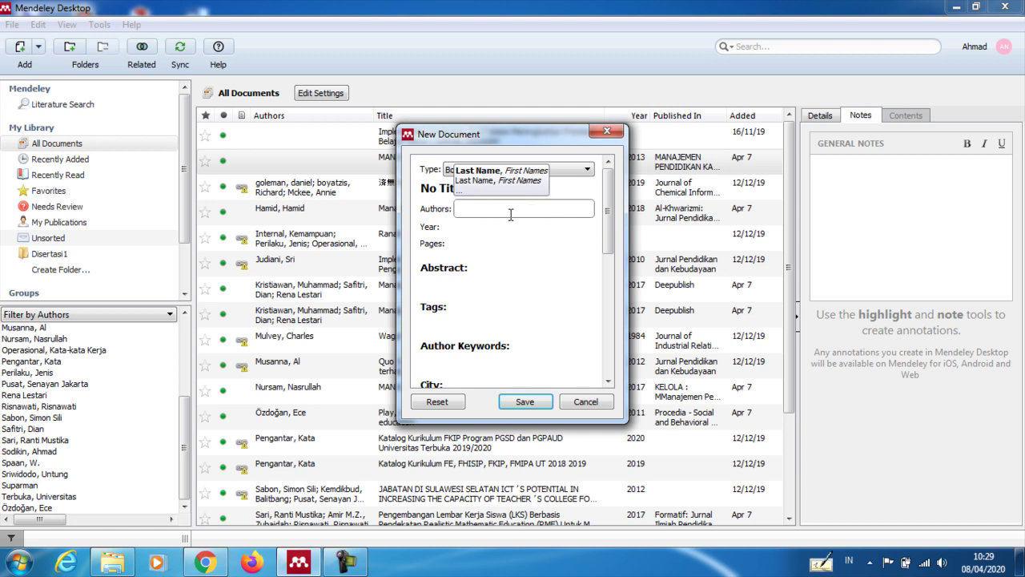
left_click(469, 230)
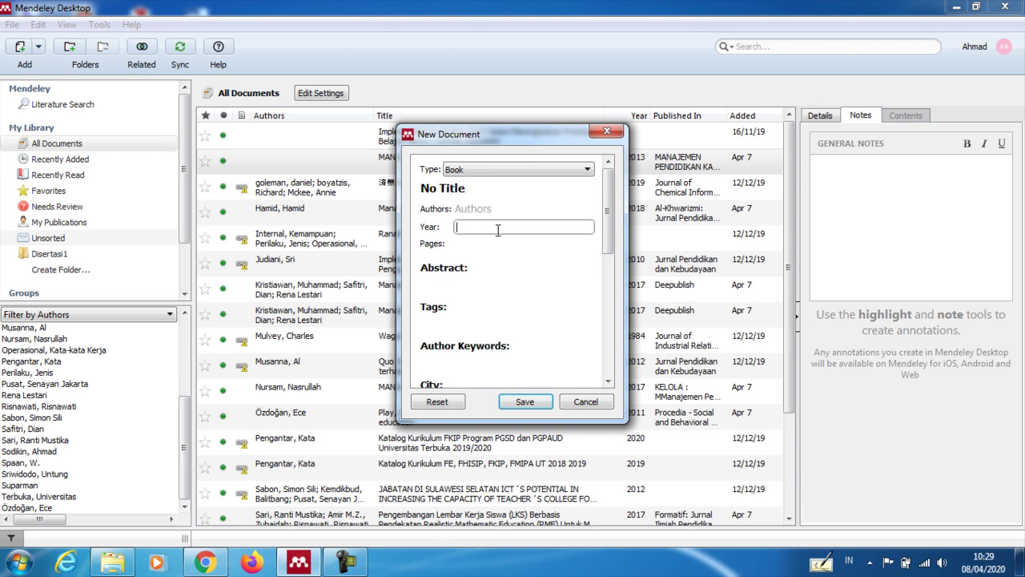
left_click(475, 244)
scroll(607, 232, "down", 3)
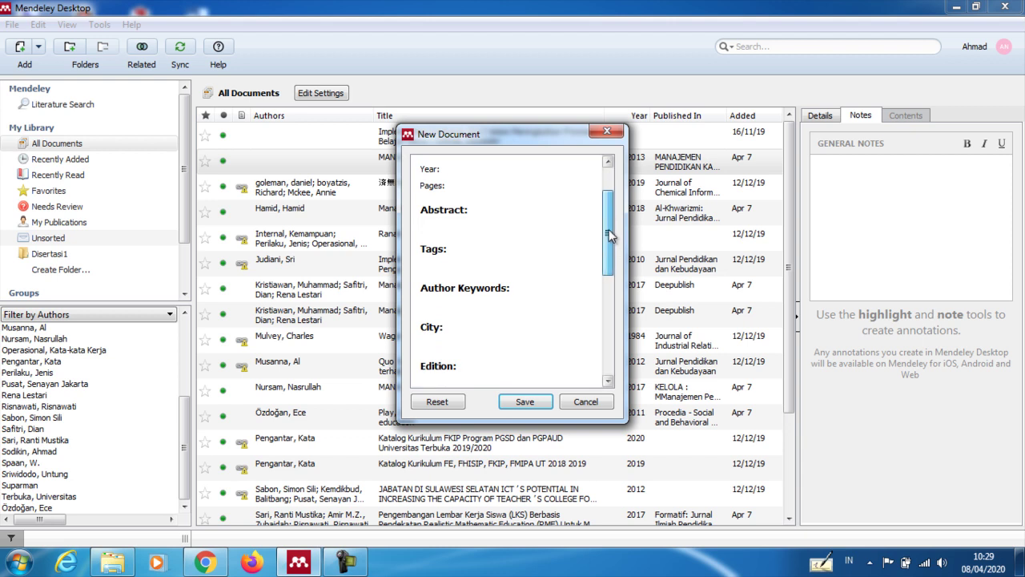
left_click_drag(608, 229, 608, 267)
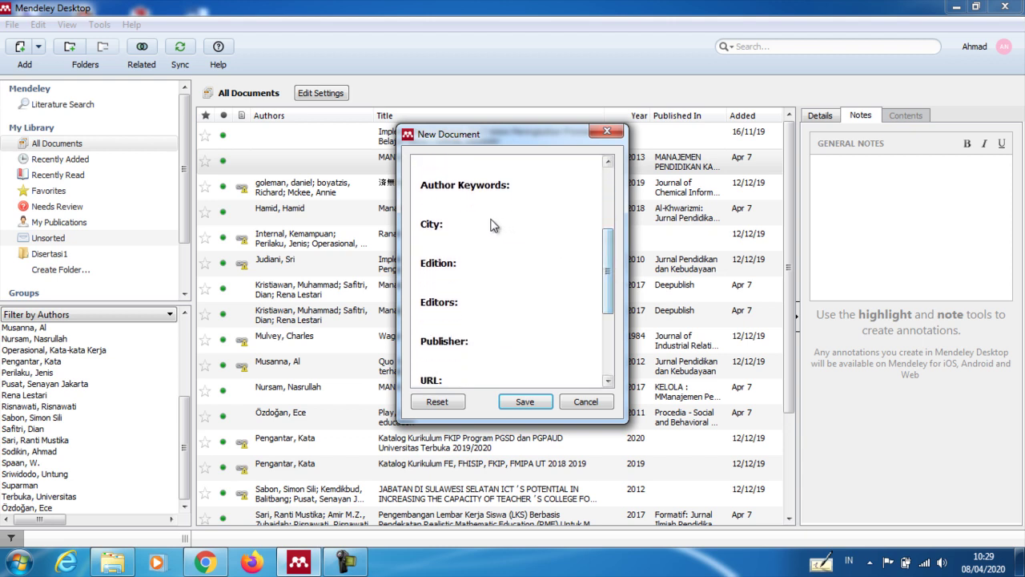
left_click(442, 239)
left_click(447, 278)
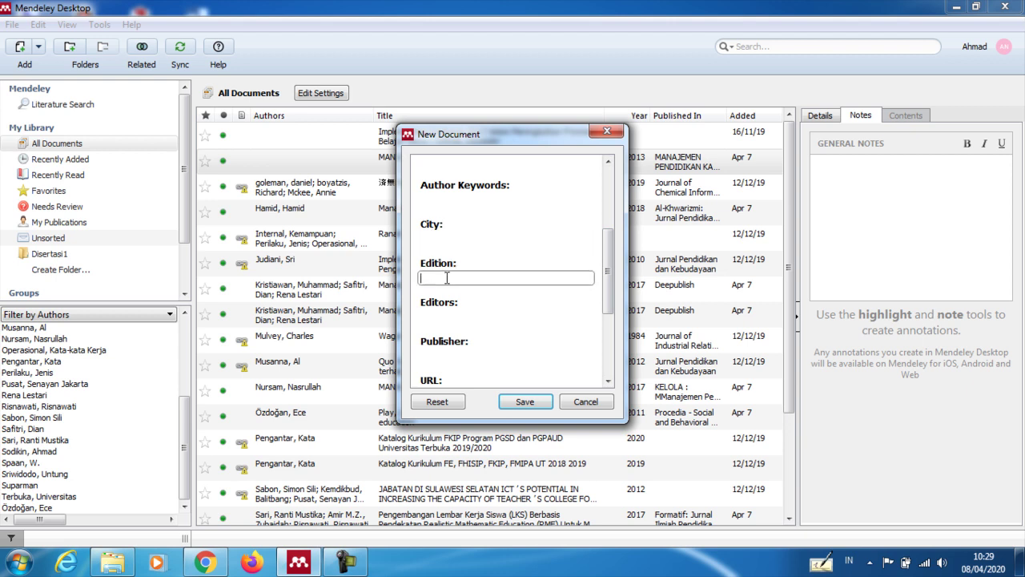
left_click(467, 317)
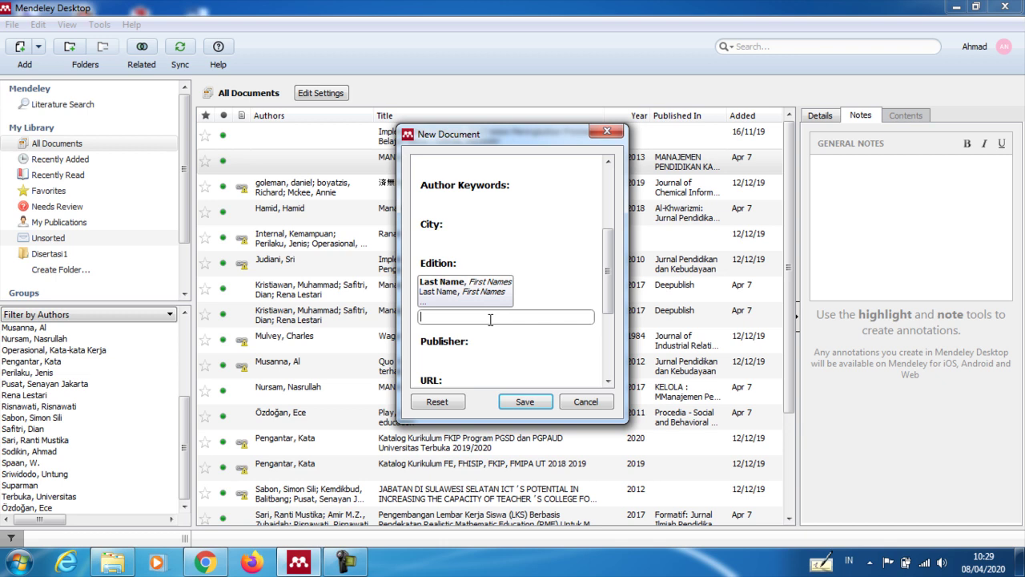
left_click(555, 291)
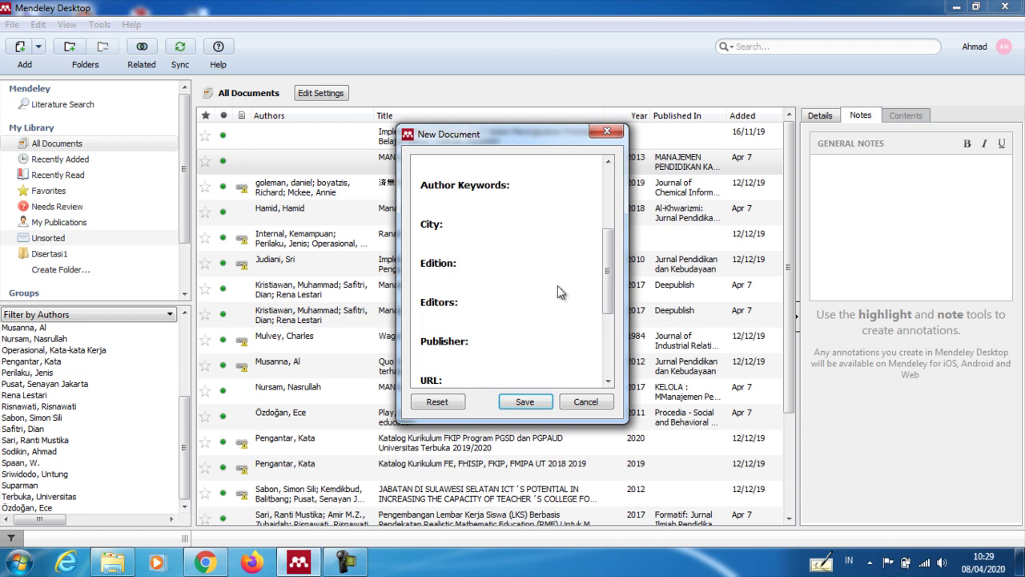
left_click(458, 357)
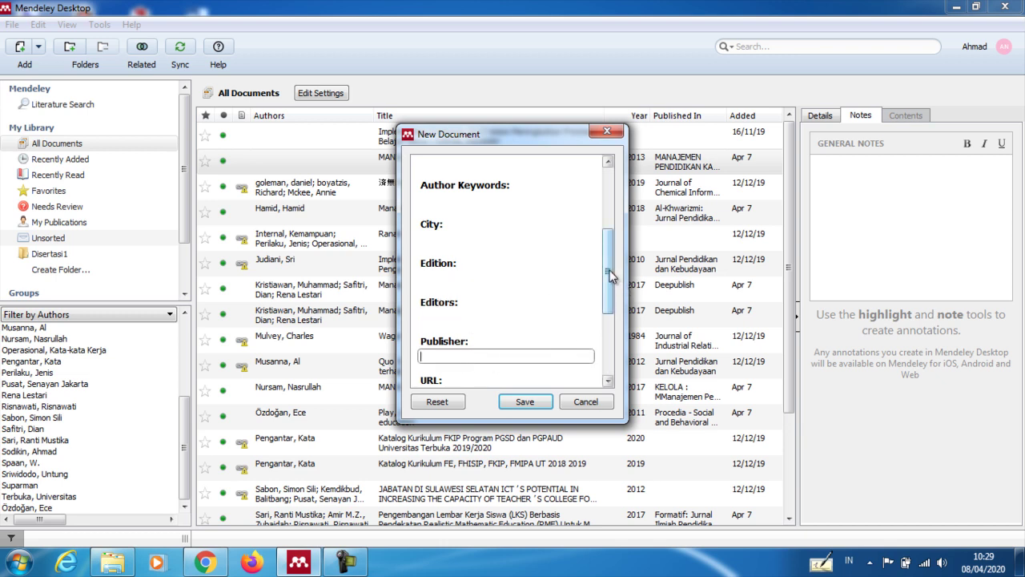
left_click_drag(609, 270, 617, 345)
scroll(473, 384, "up", 10)
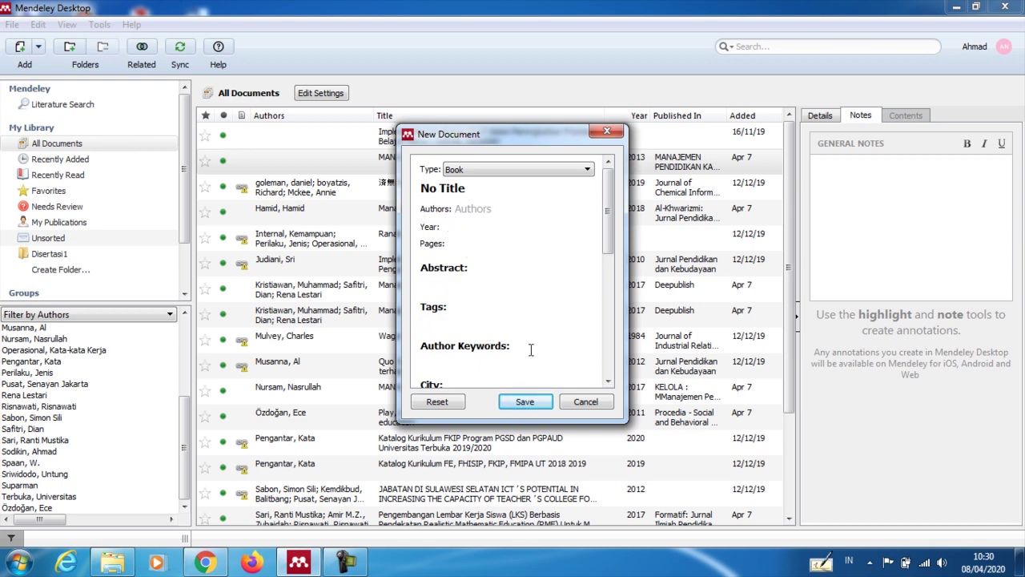
left_click(585, 402)
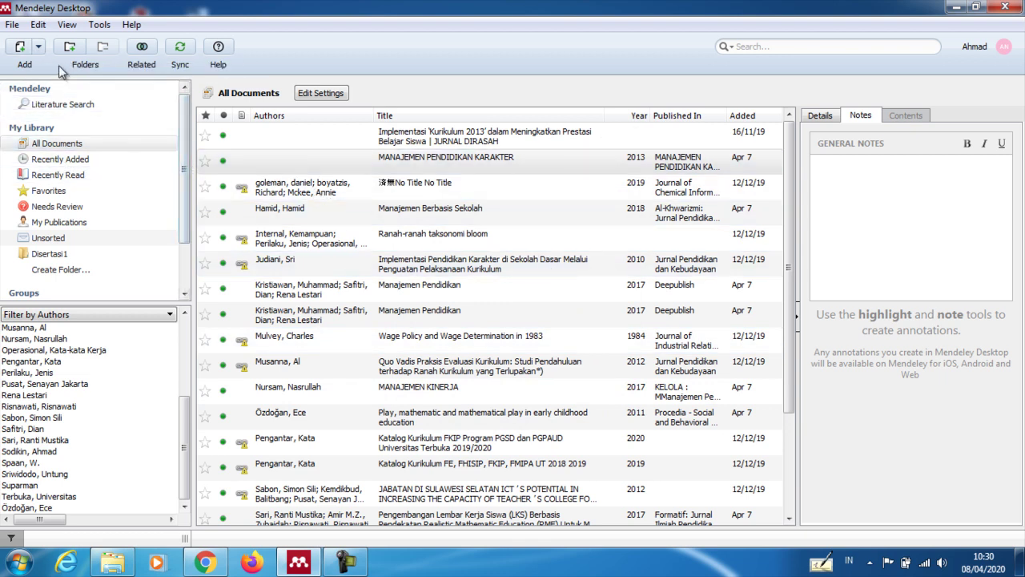
- Add the Jurnal PDF from the Documents folder in Downloads to the library and sync the library
left_click(36, 48)
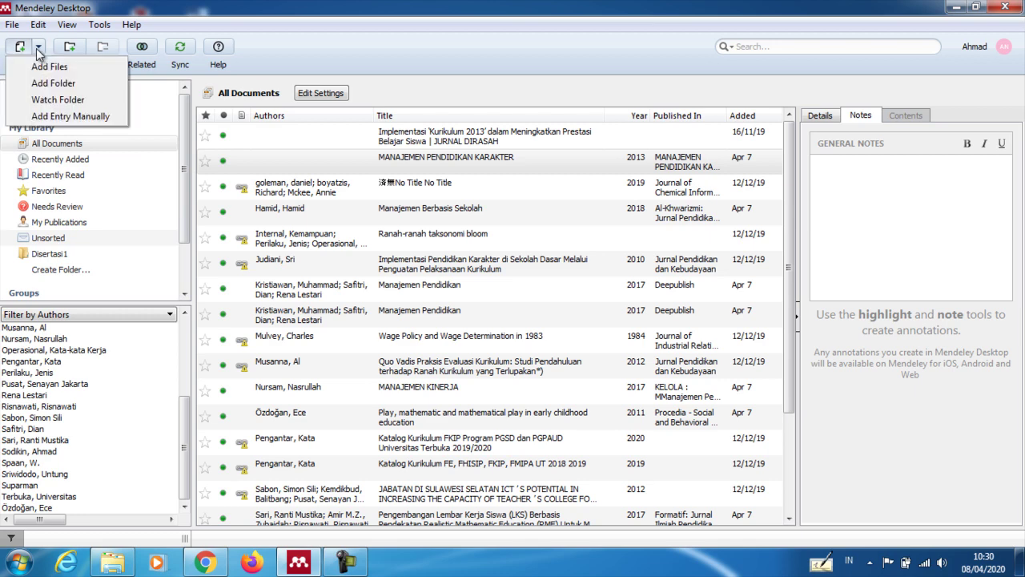
left_click(48, 67)
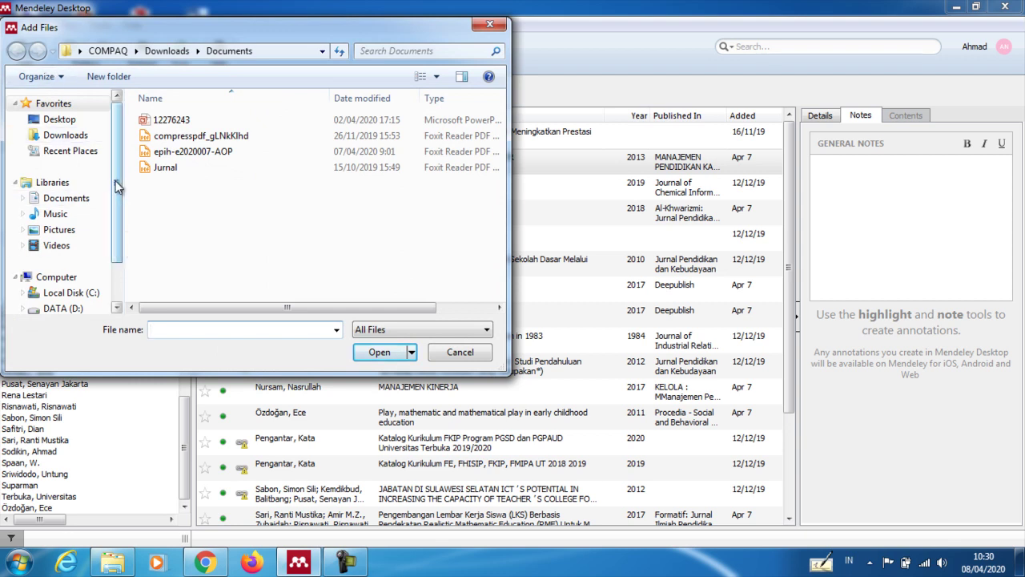
mouse_move(117, 188)
left_mouse_down()
mouse_move(117, 217)
mouse_move(119, 188)
left_mouse_up()
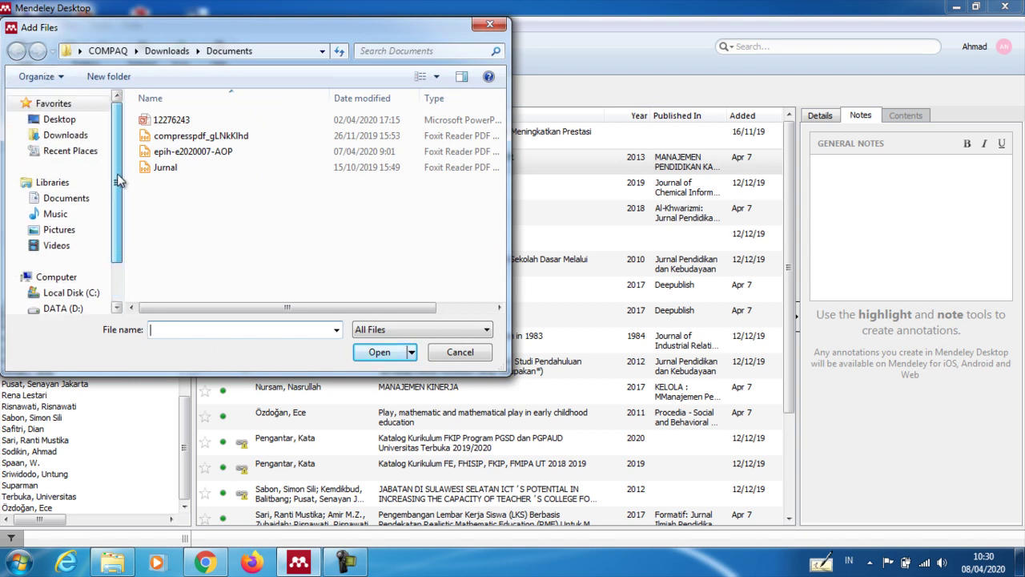
left_click(170, 178)
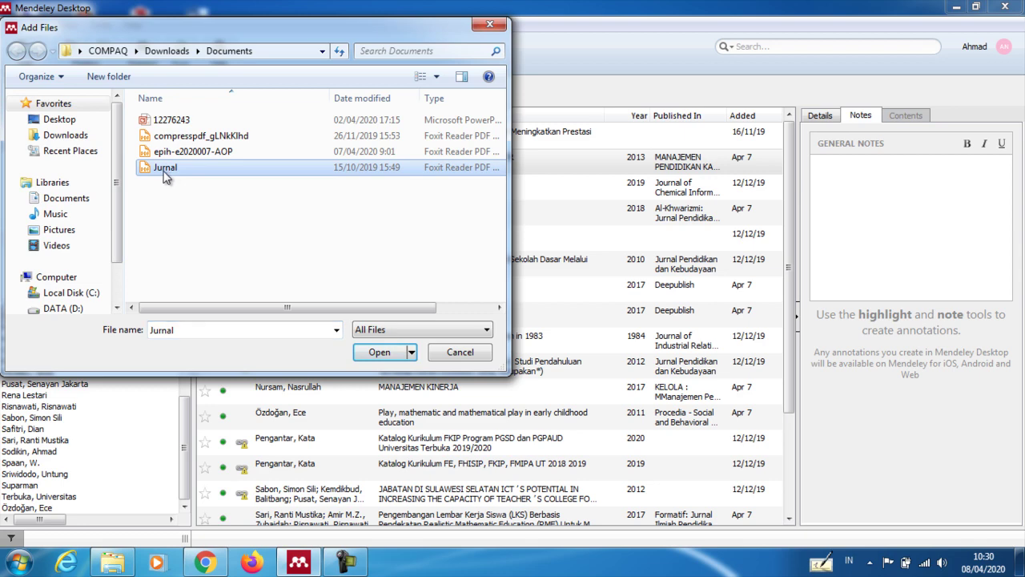
left_click(379, 352)
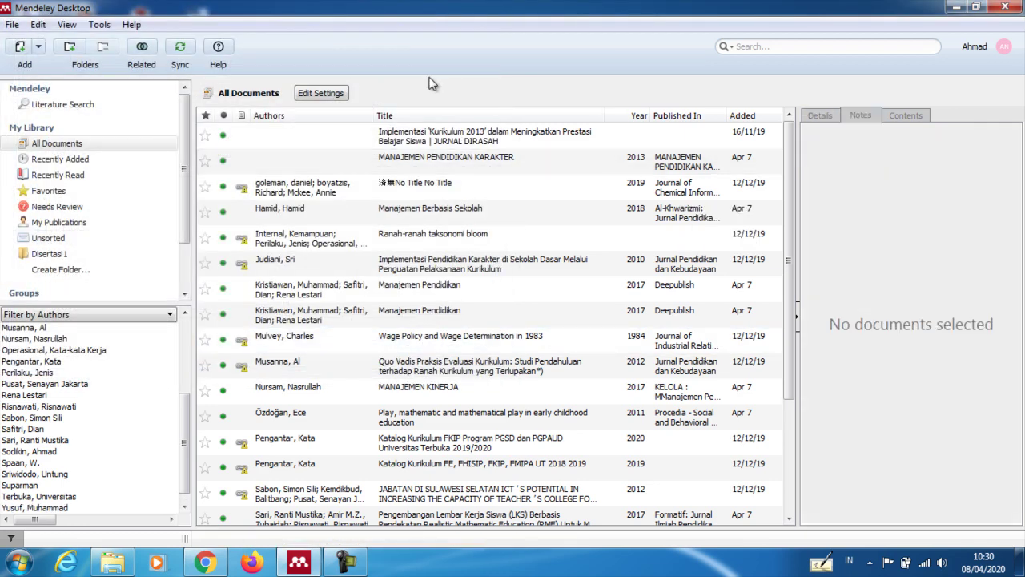
left_click(180, 48)
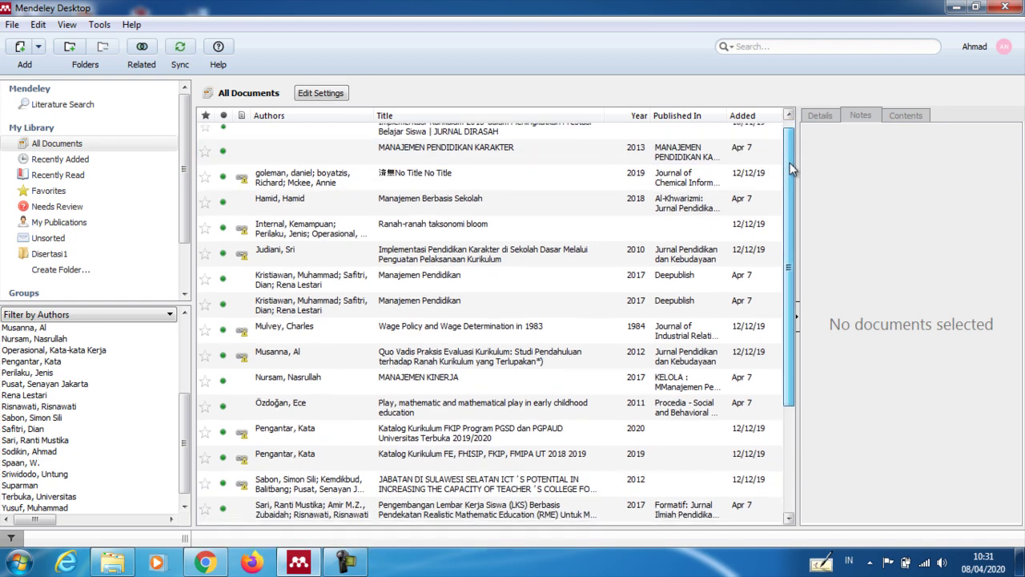
left_click_drag(792, 188, 801, 301)
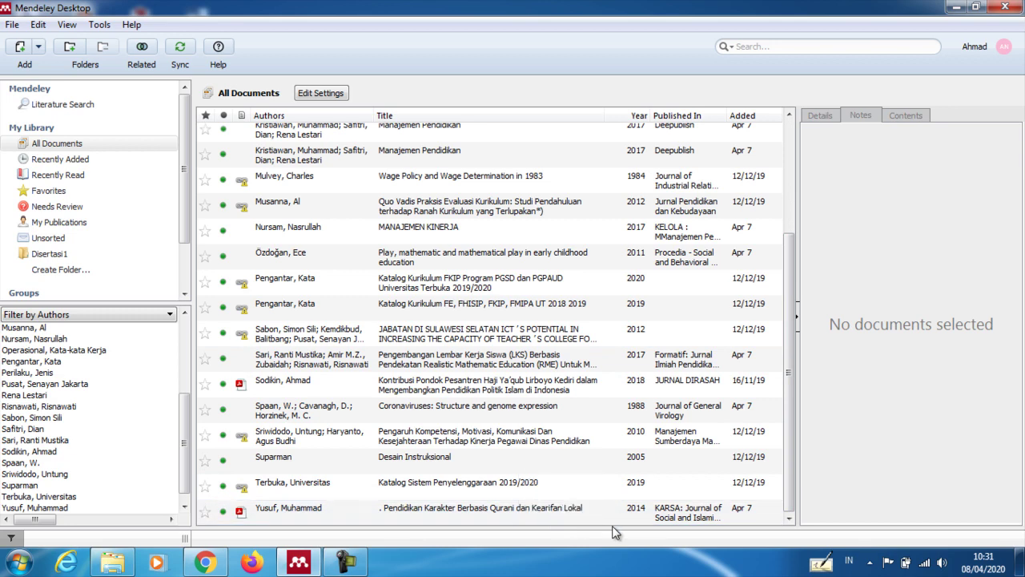
- Open the Jurnal PDF from the 1. Jurnal folder in the Documents library via Windows Explorer and check its title, author and abstract
left_click(113, 562)
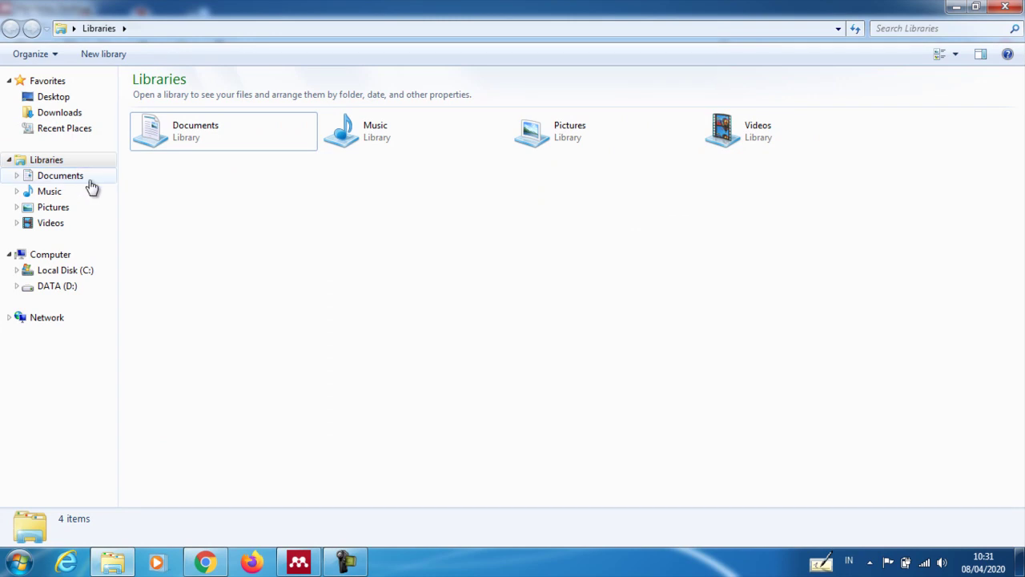
left_click(70, 180)
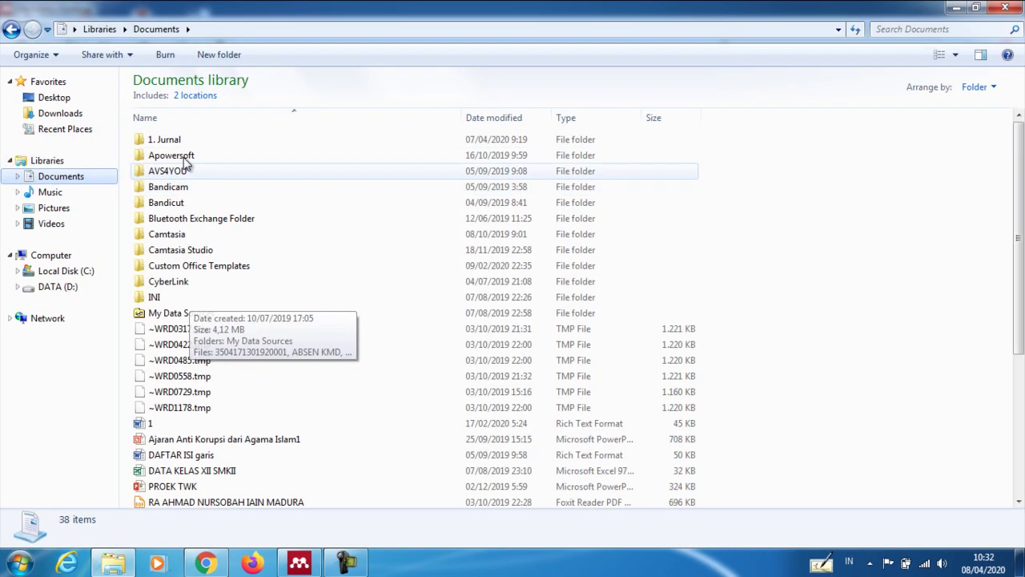
left_click(179, 139)
double_click(180, 138)
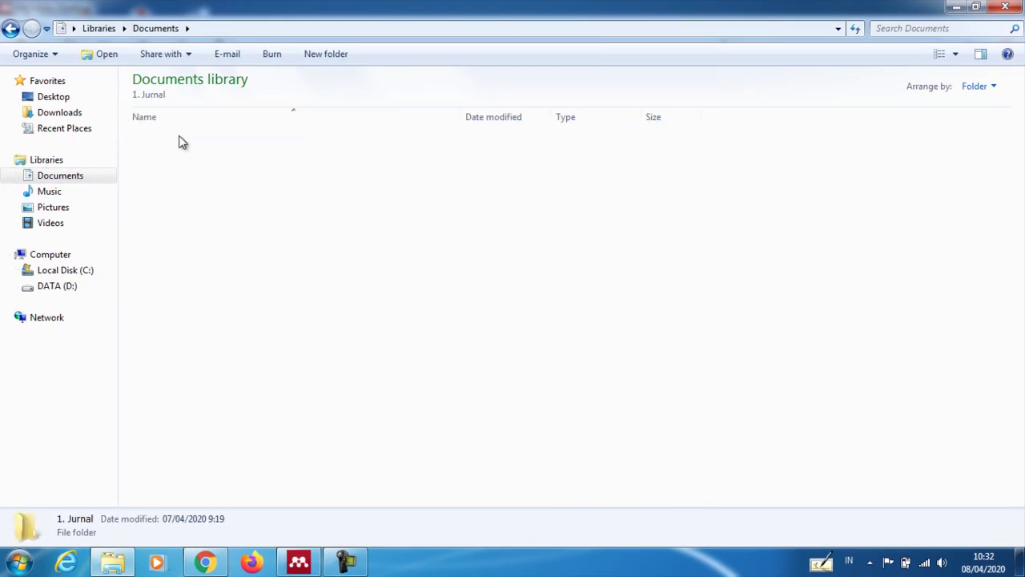
double_click(180, 181)
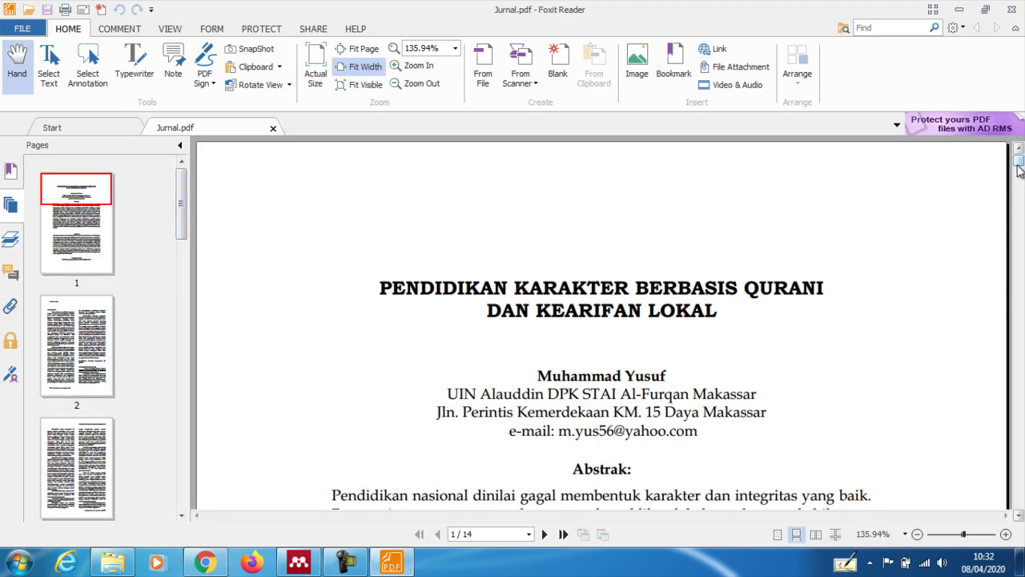
scroll(1019, 170, "down", 3)
scroll(1018, 171, "down", 1)
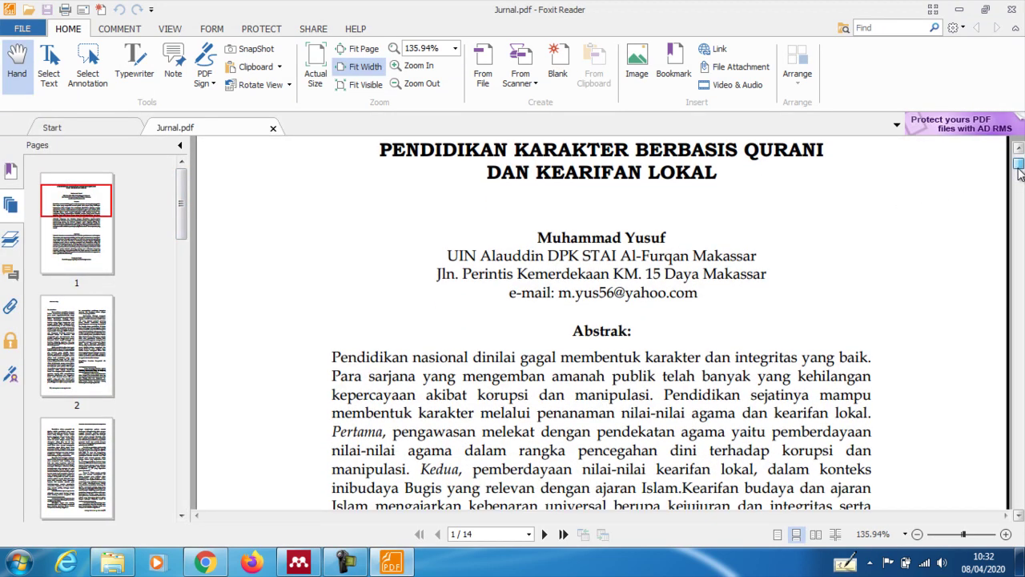
scroll(1018, 170, "up", 2)
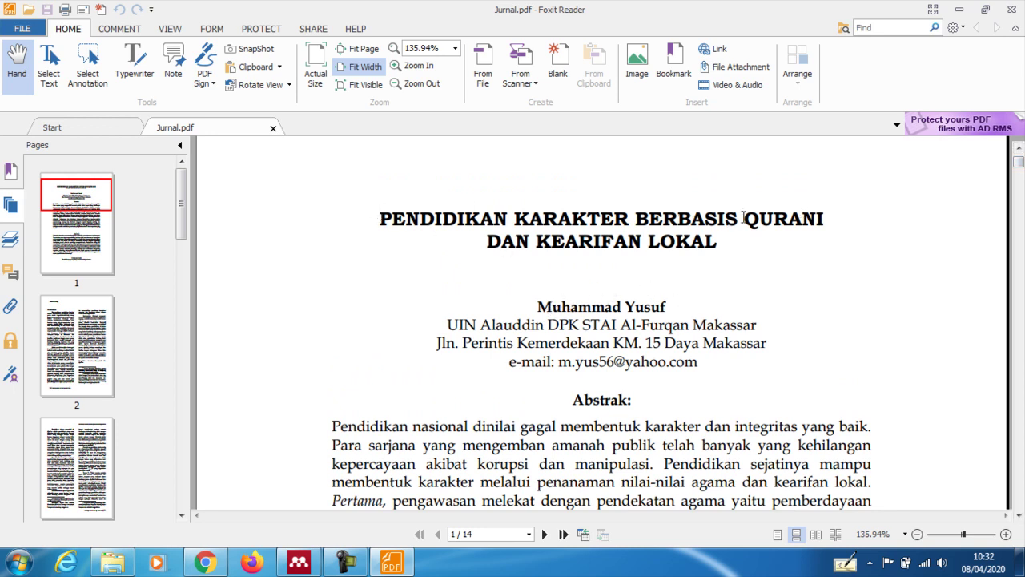
- Switch back to Mendeley and review the details of the entry "Pendidikan Karakter Berbasis Qurani dan Kearifan Lokal"
left_click(298, 562)
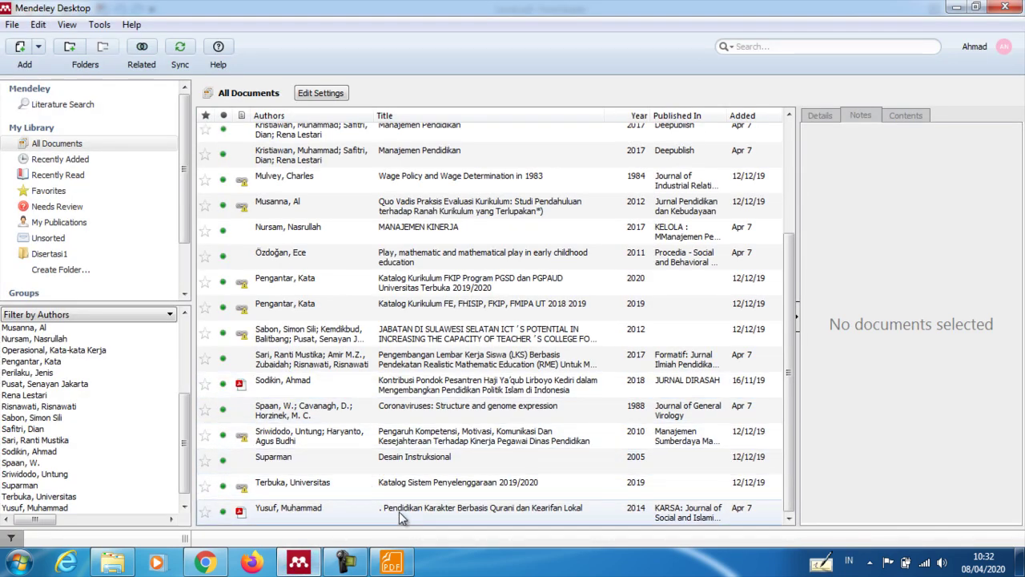
left_click(396, 512)
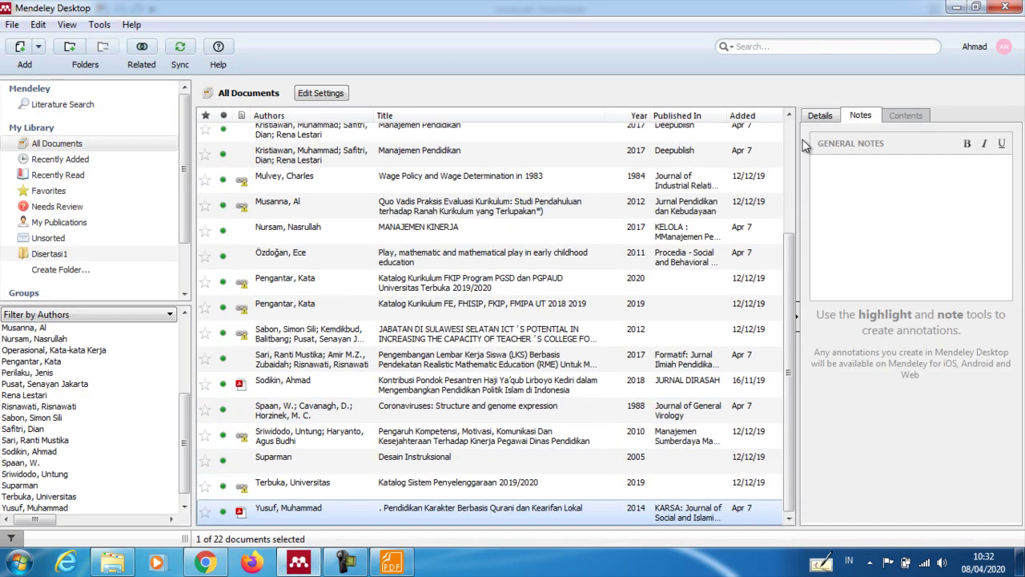
left_click(825, 117)
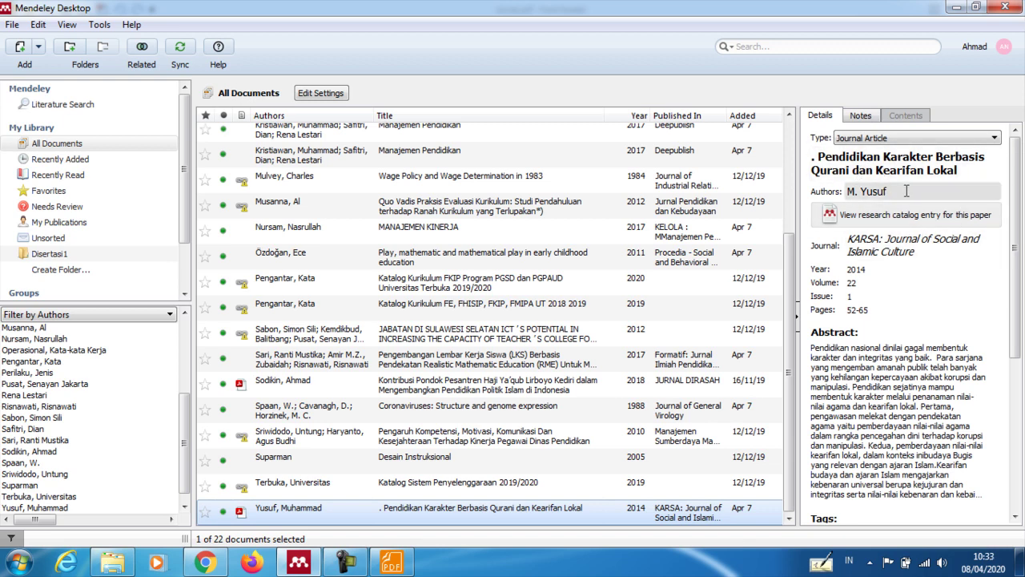
left_click_drag(1018, 197, 1023, 349)
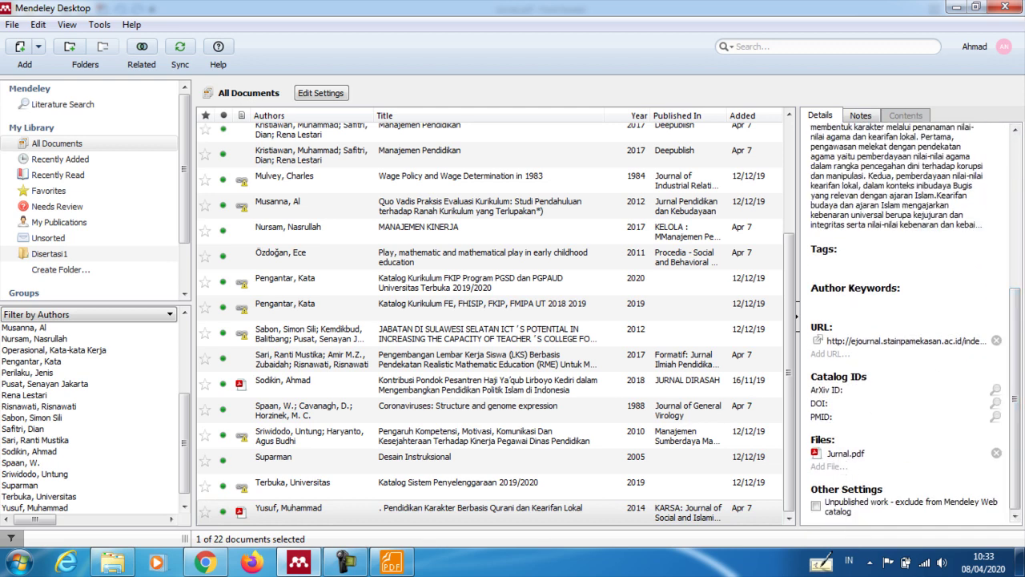
left_click_drag(1017, 427, 1020, 275)
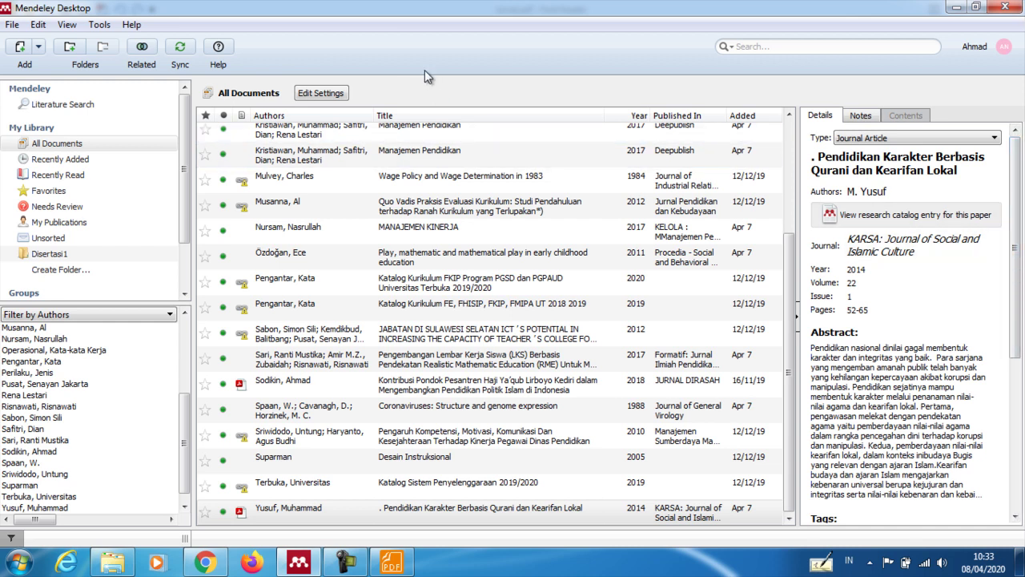
- Switch to Chrome, search Google for "google scholar" and open the Google Cendekia site from the results
left_click(213, 564)
left_click(385, 280)
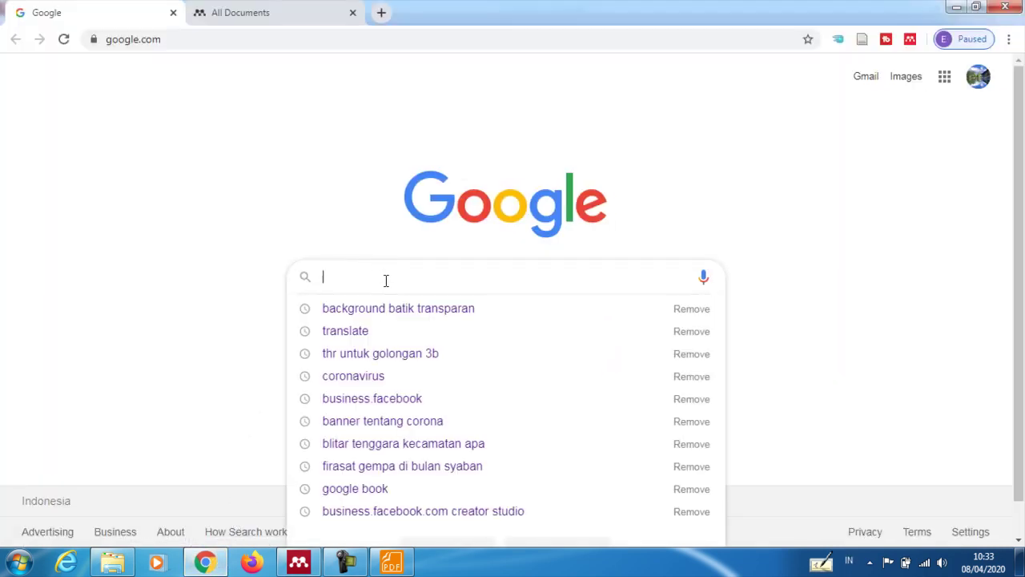
type("google ")
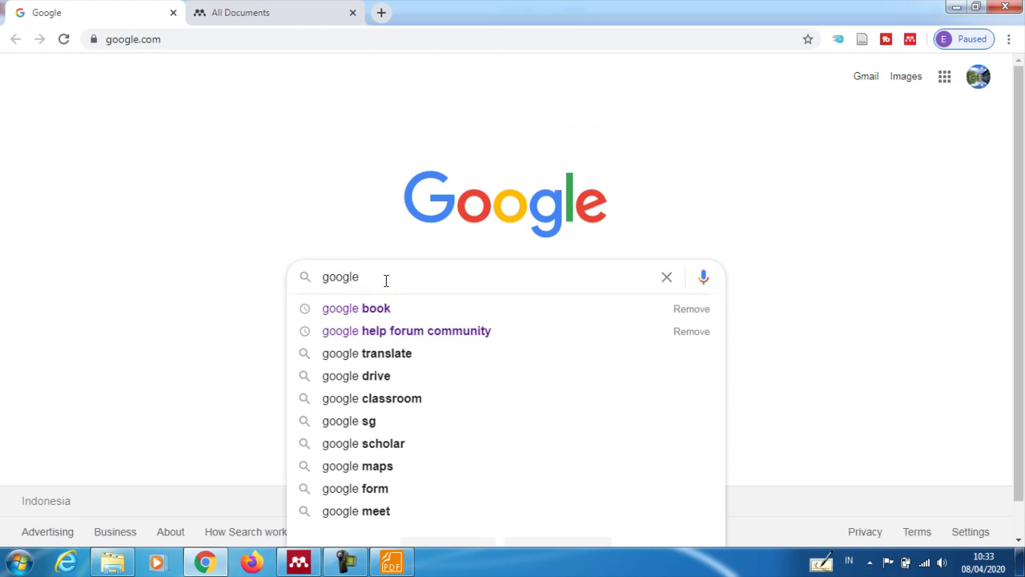
type("scoc")
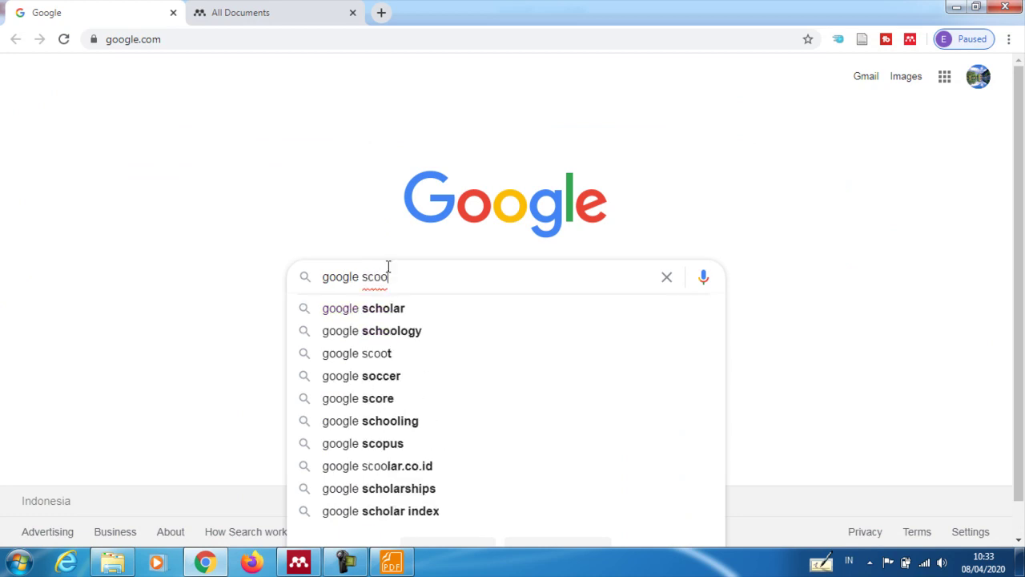
left_click(402, 309)
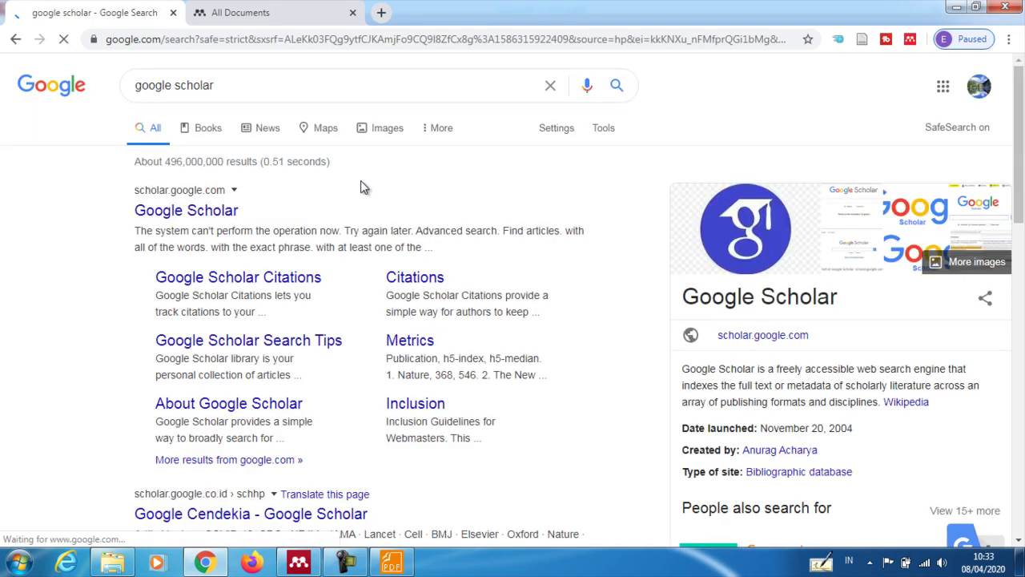
scroll(356, 187, "down", 2)
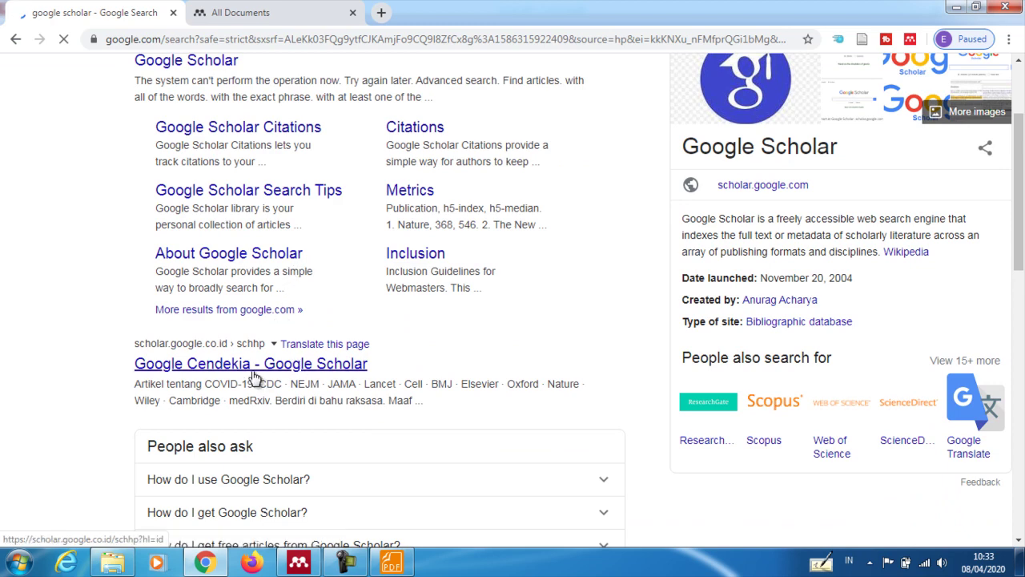
scroll(253, 367, "up", 2)
scroll(261, 432, "down", 1)
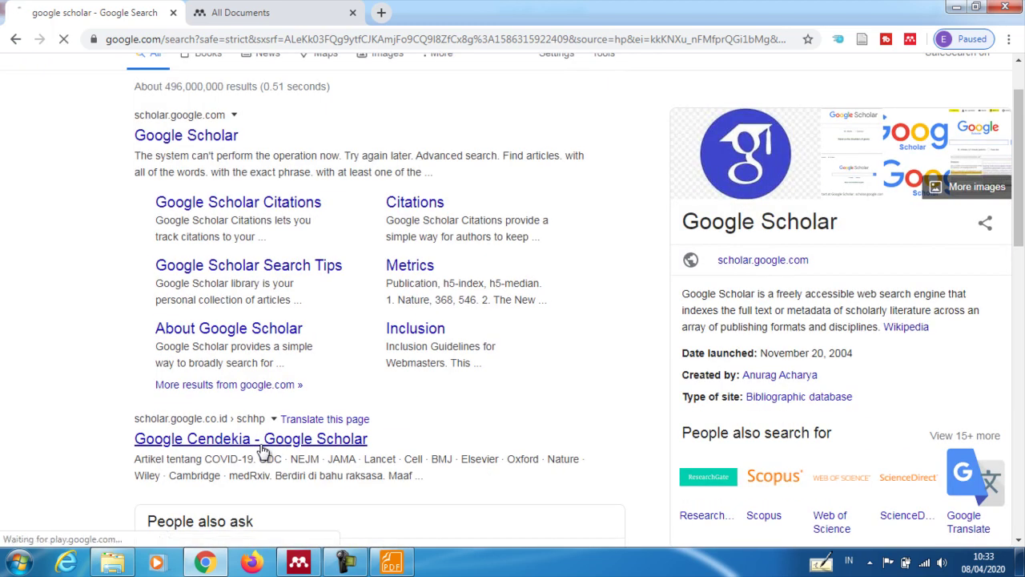
left_click(265, 440)
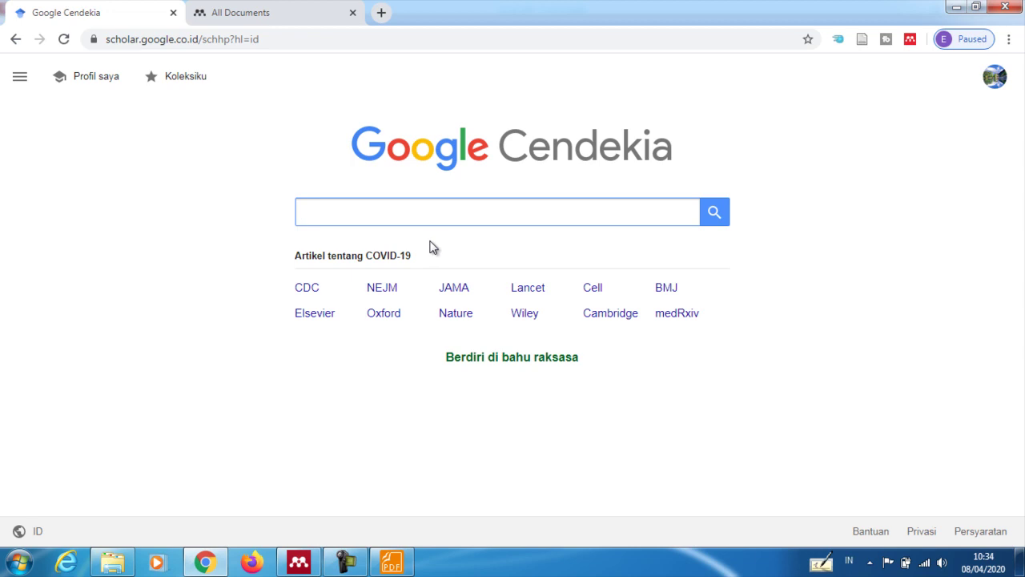
- Search Google Cendekia for "coronaviruses" and open the article "Coronaviruses: structure and genome expression"
type("coron")
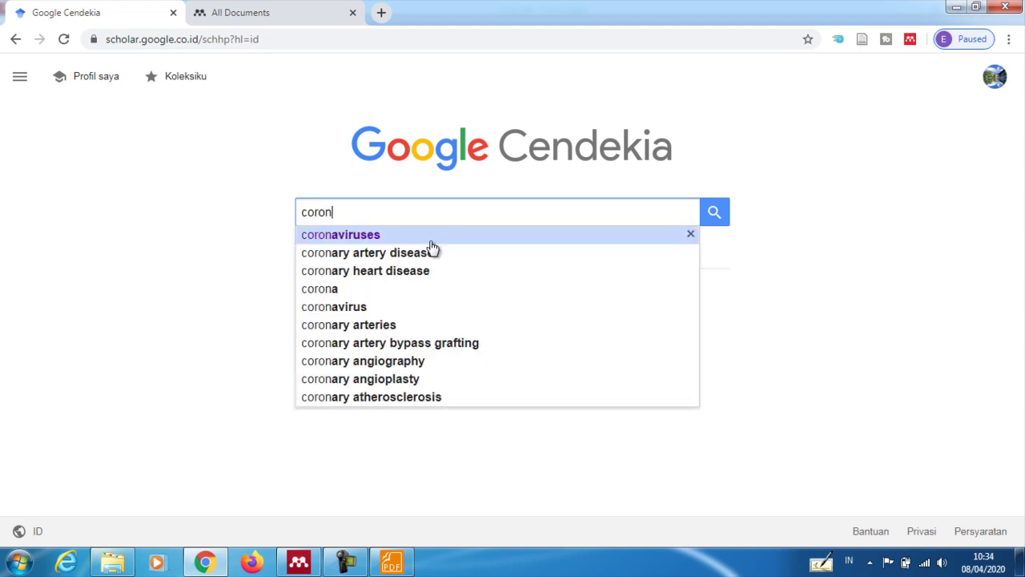
type("a virus")
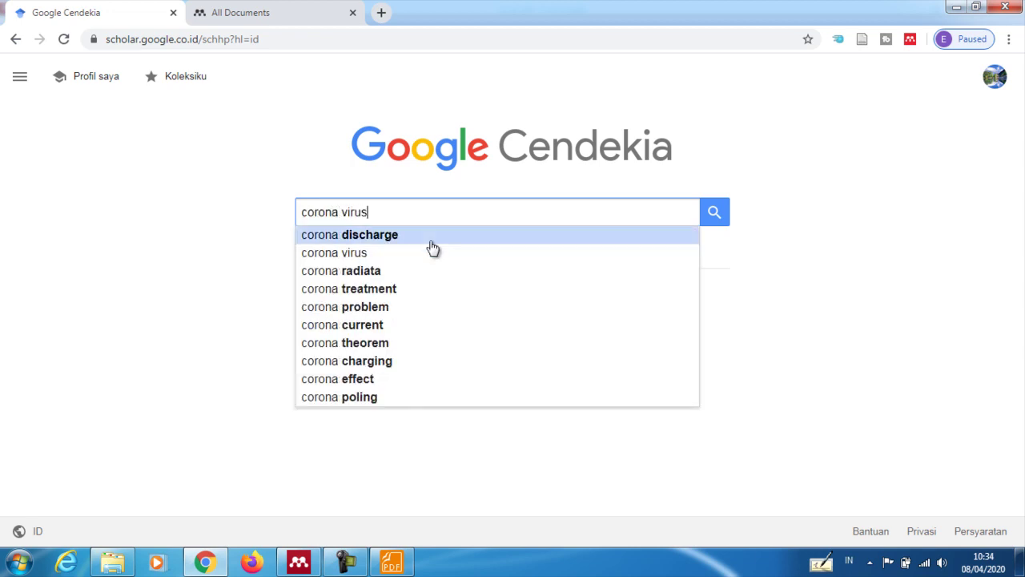
left_click(433, 250)
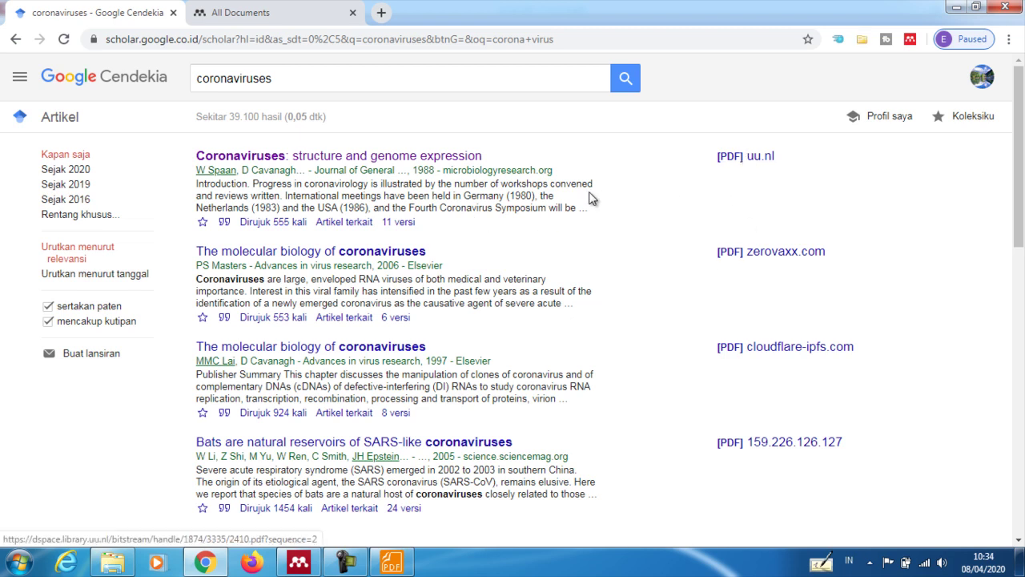
left_click(312, 165)
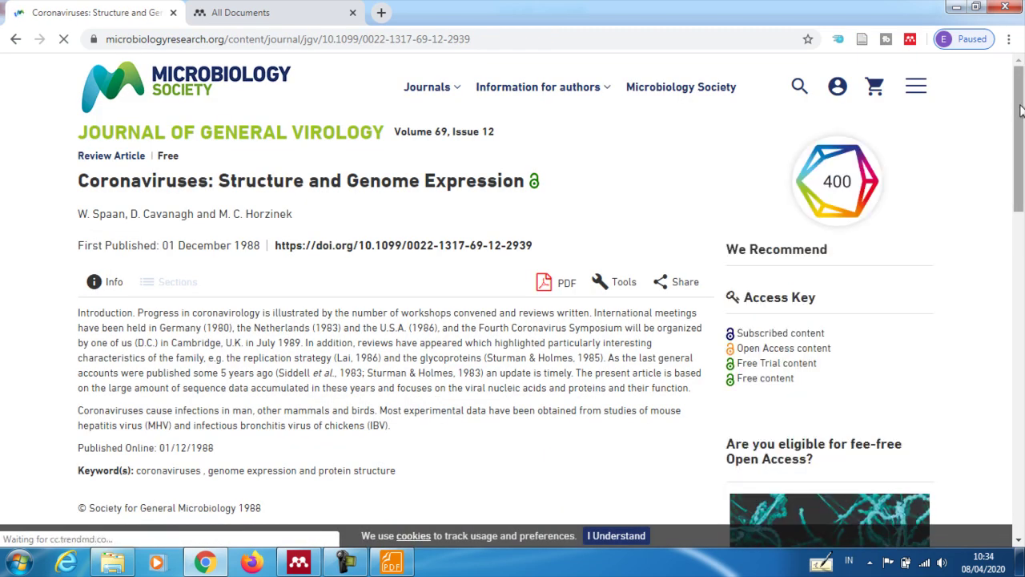
mouse_move(1019, 112)
left_mouse_down()
mouse_move(1023, 161)
mouse_move(1022, 96)
left_mouse_up()
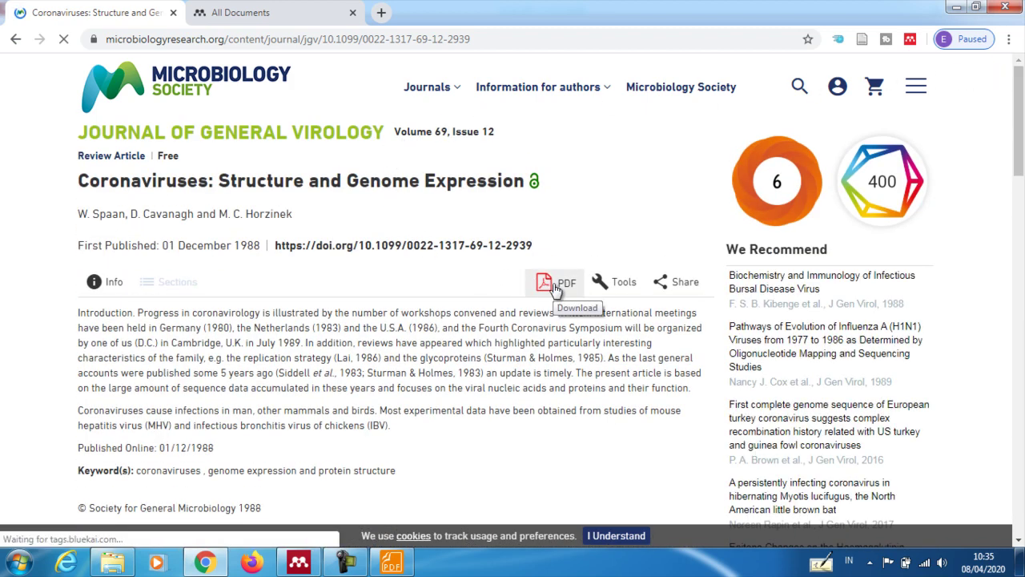
- Open the article's PDF, skim through its pages and return to the first page
left_click(556, 288)
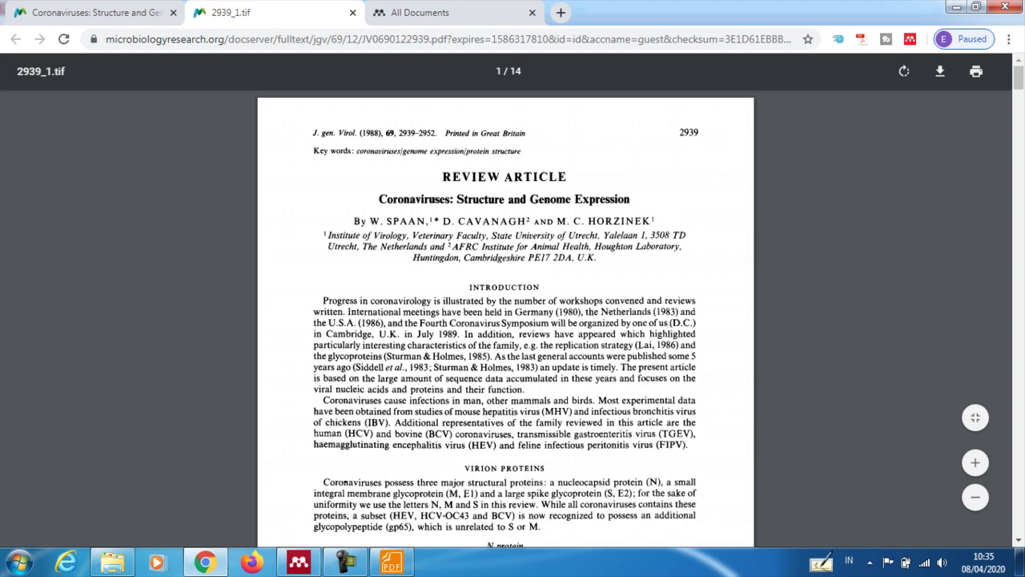
left_click_drag(1019, 86, 1024, 294)
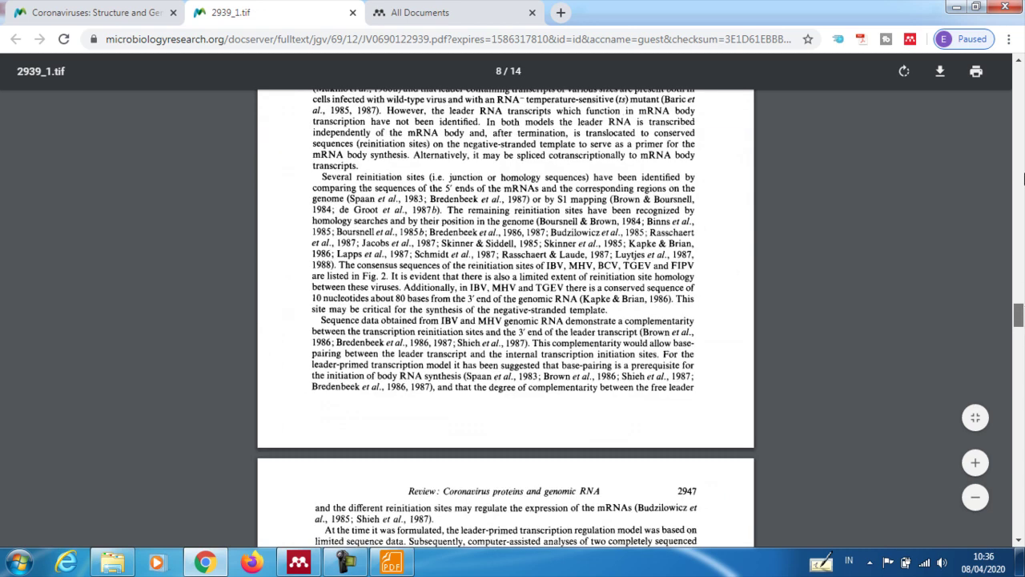
left_click_drag(1020, 96, 1019, 84)
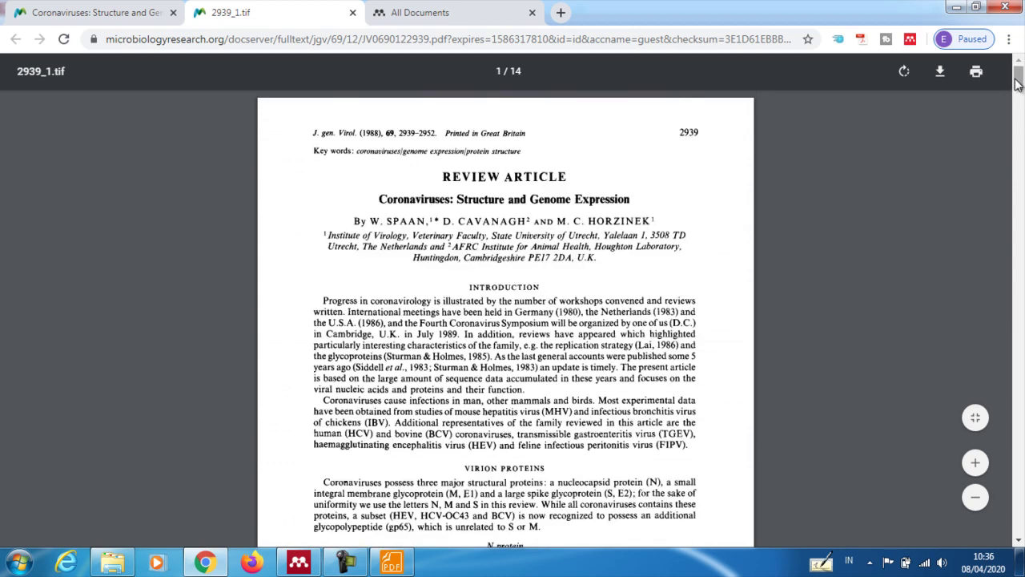
- Open the Mendeley Web Importer on the PDF and keep the report "Coronaviruses: Structure and Genome Expression" selected for import
left_click(912, 43)
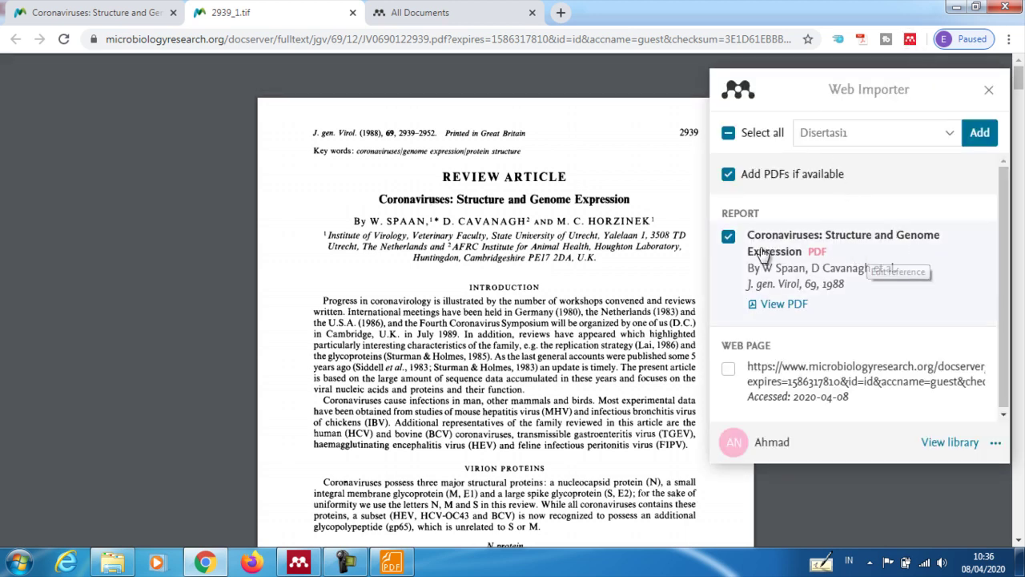
left_click(728, 239)
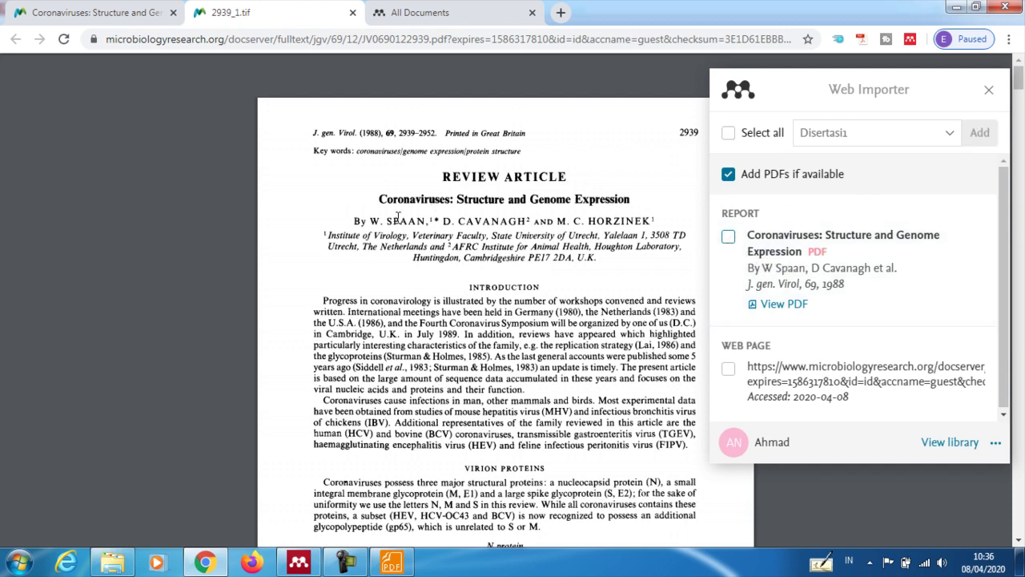
left_click(728, 236)
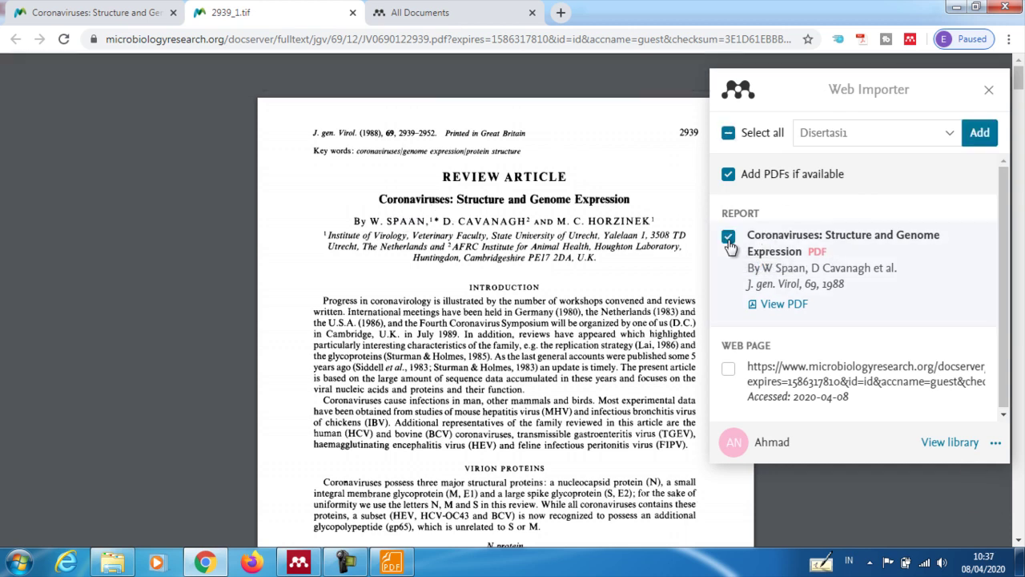
- Choose the Disertasi1 collection as the destination and add the selected report with its PDF
left_click(950, 135)
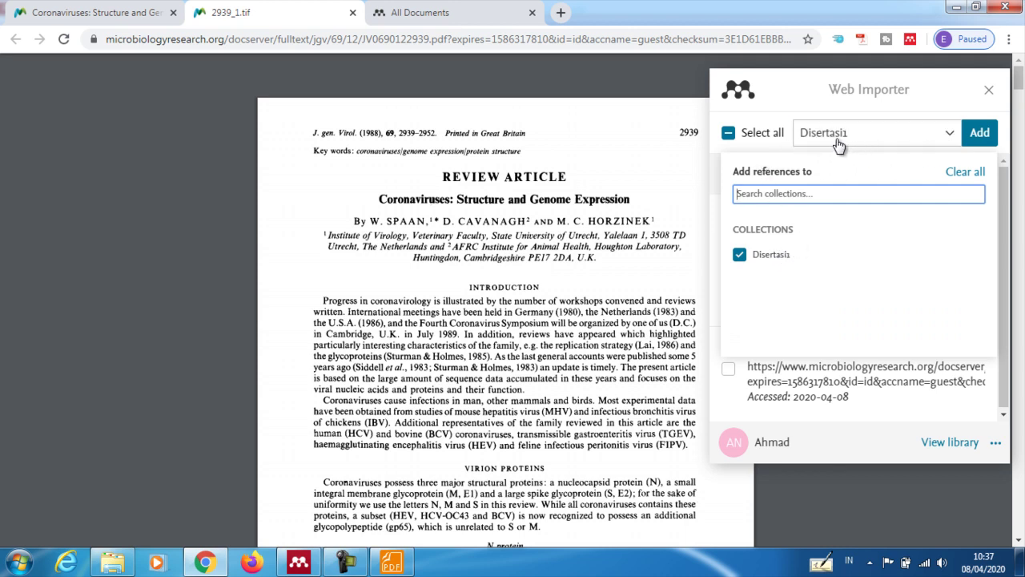
left_click(942, 136)
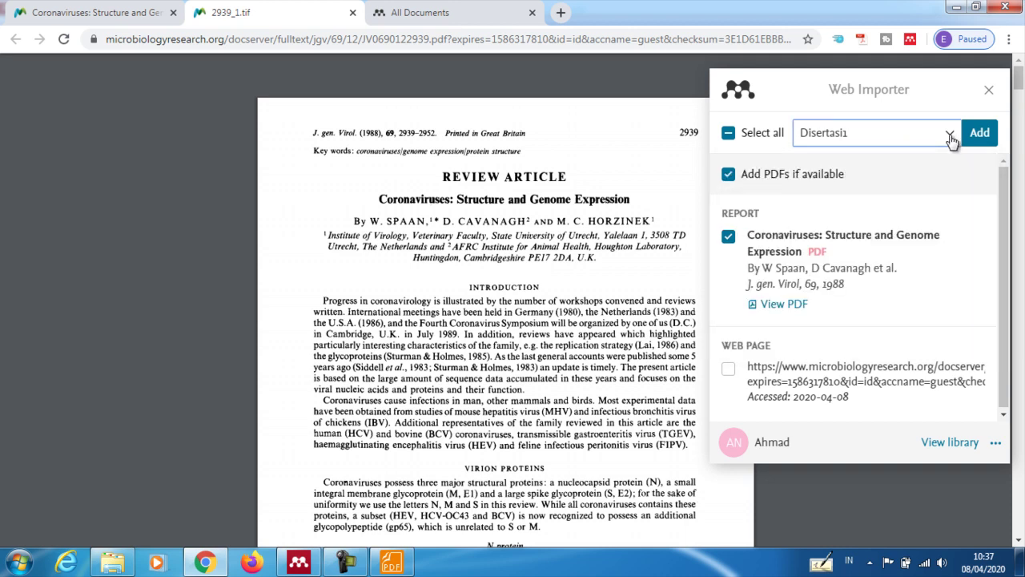
left_click(943, 136)
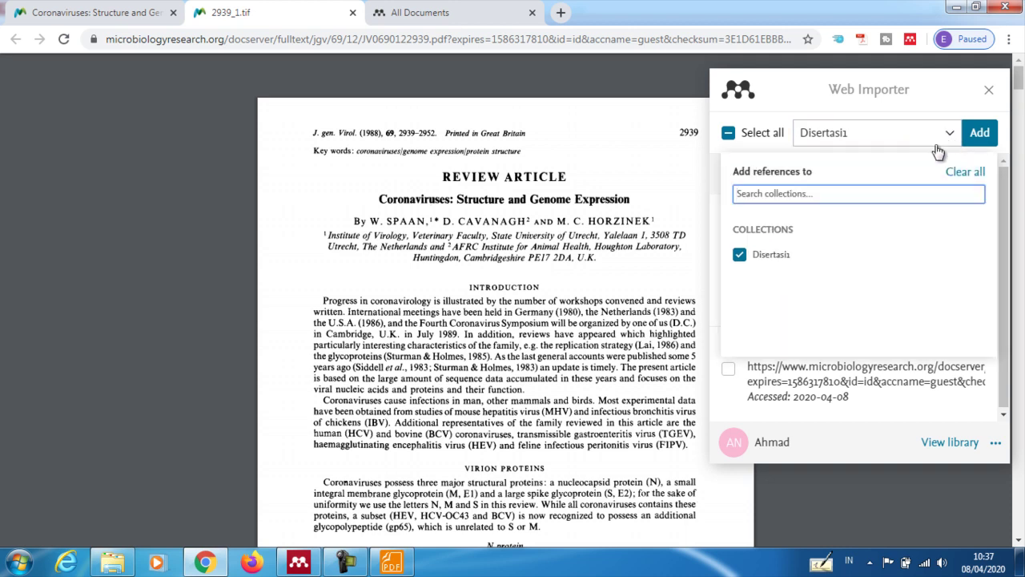
left_click(738, 256)
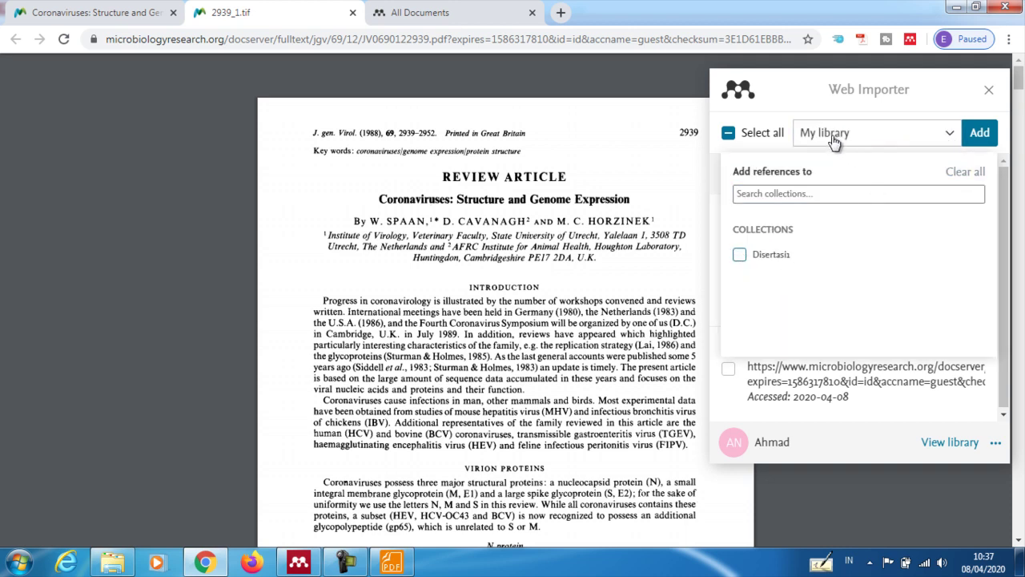
left_click(739, 256)
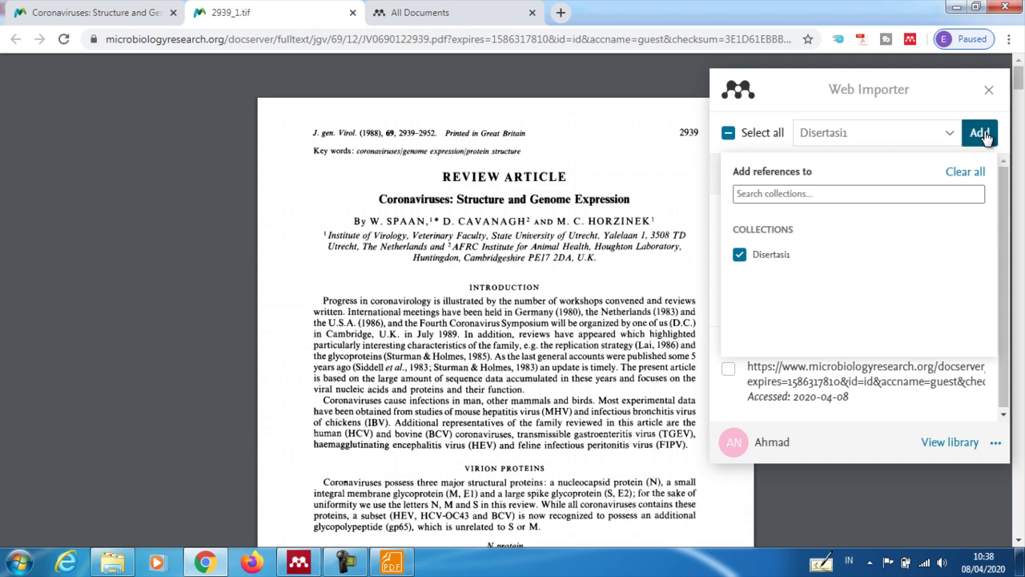
left_click(982, 134)
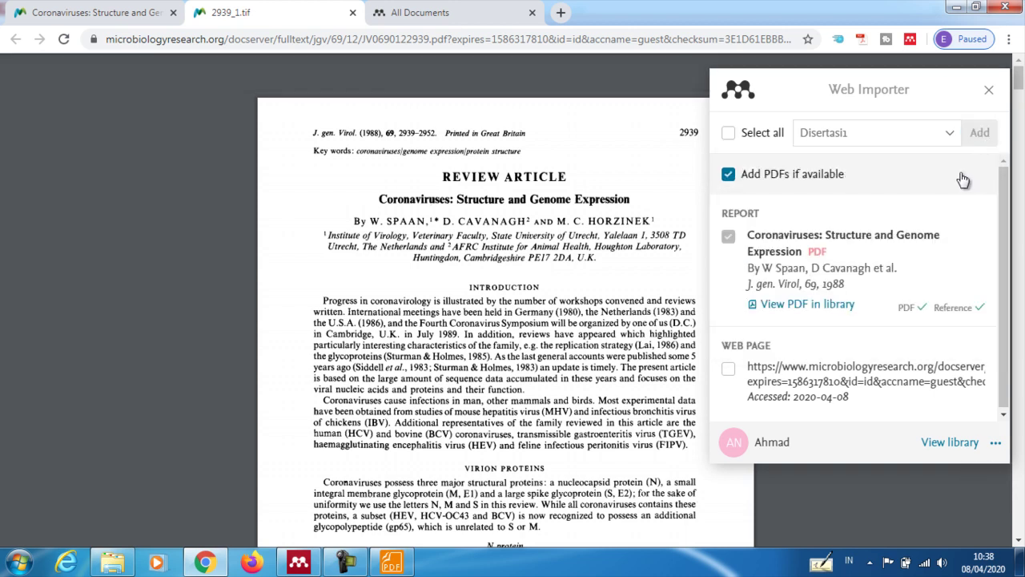
- Open the Mendeley web library, check the newest documents and view the Disertasi1 folder
left_click(948, 443)
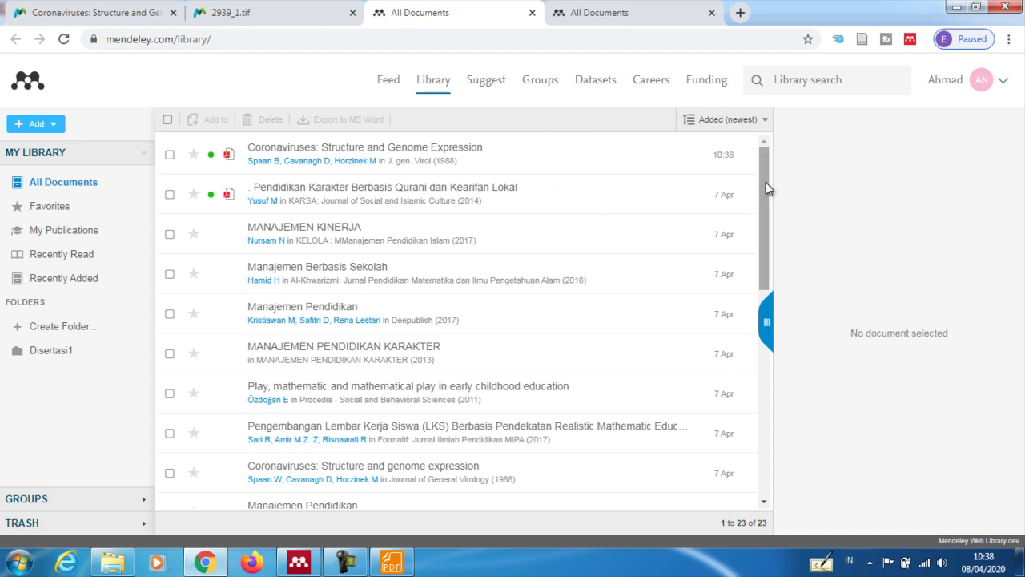
mouse_move(765, 182)
left_mouse_down()
mouse_move(769, 248)
mouse_move(766, 164)
left_mouse_up()
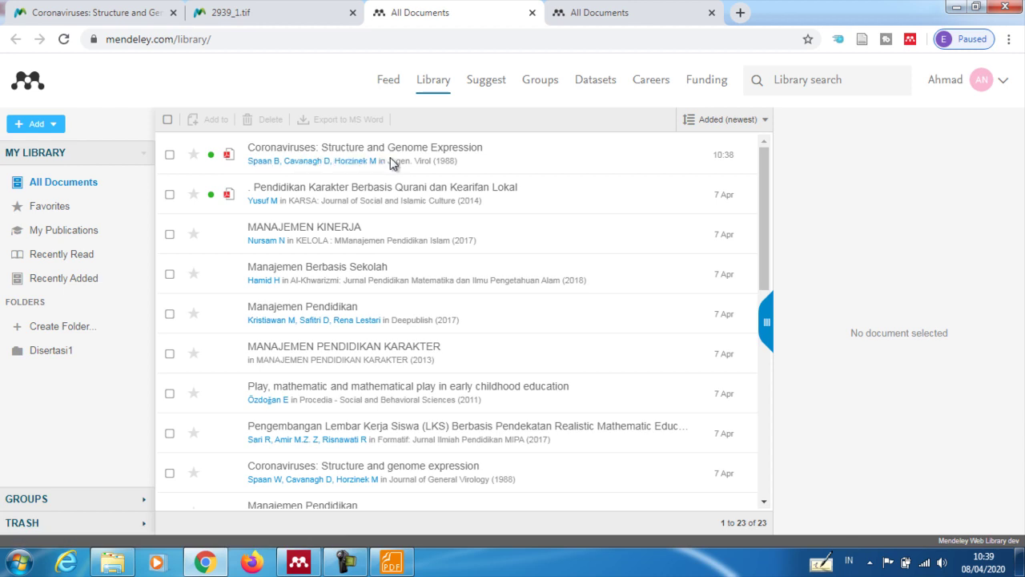
left_click(52, 350)
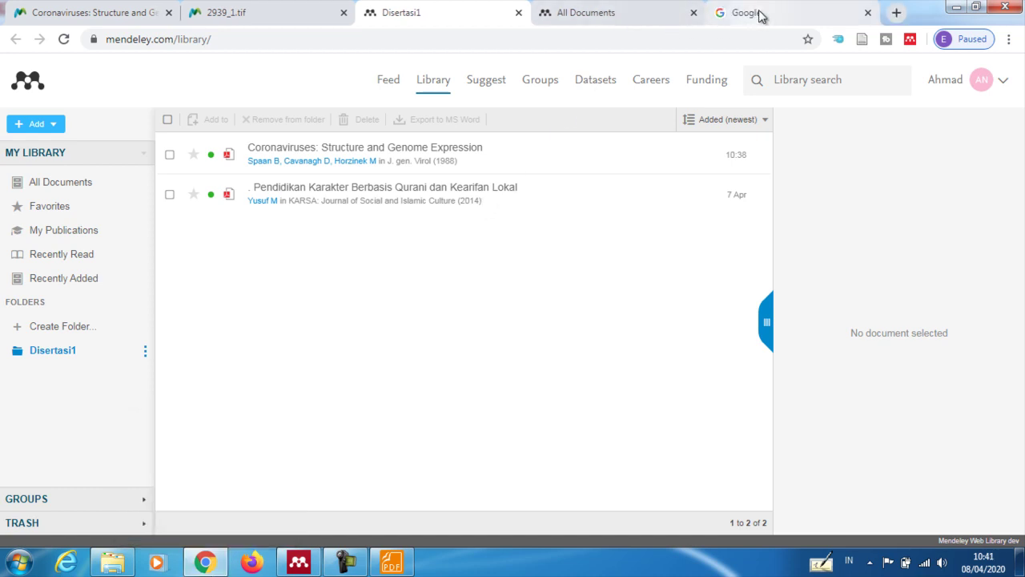
- Switch to the Google page, search for "google book" and open the Google Books site
left_click(759, 11)
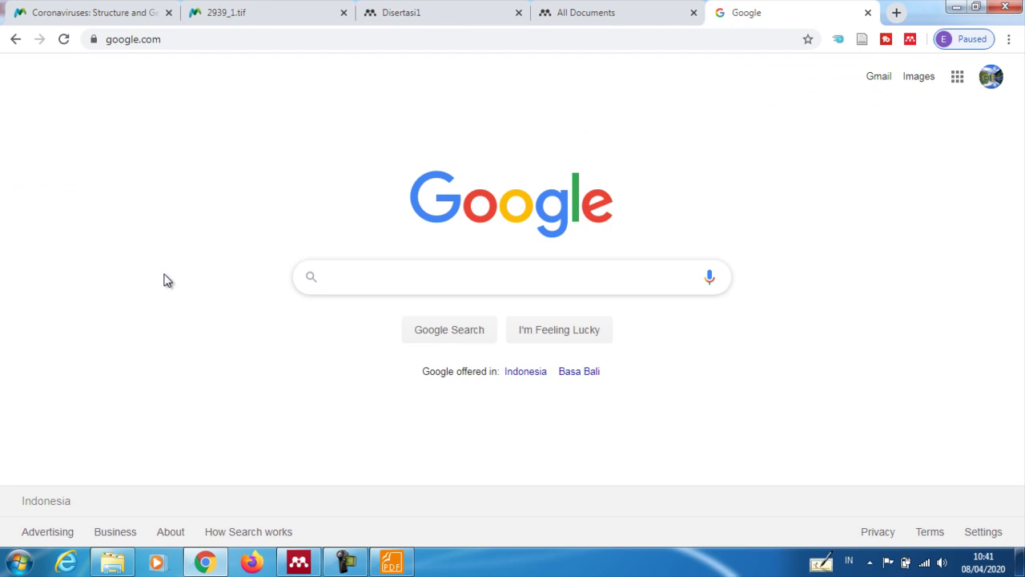
type("googl")
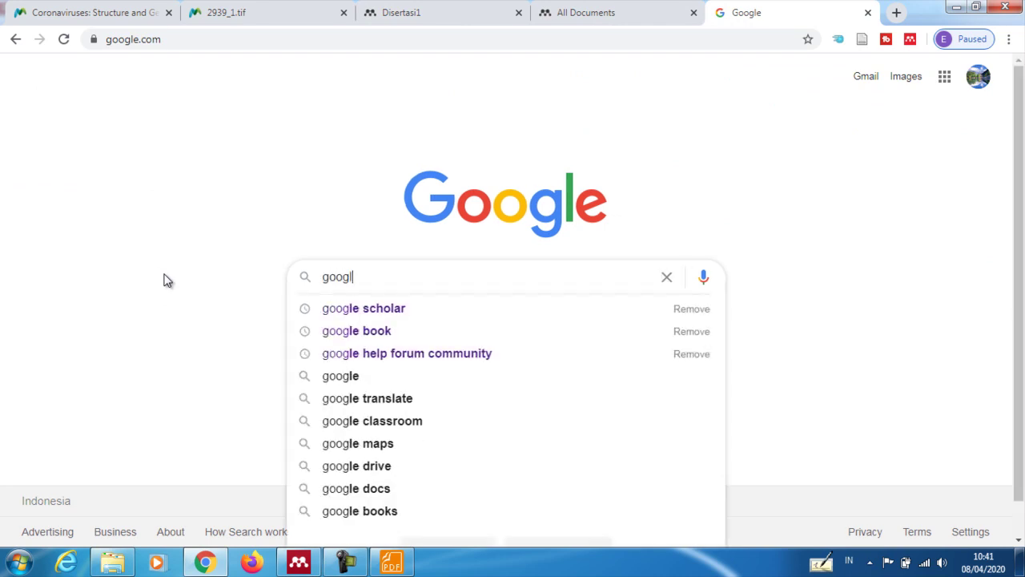
type("e book")
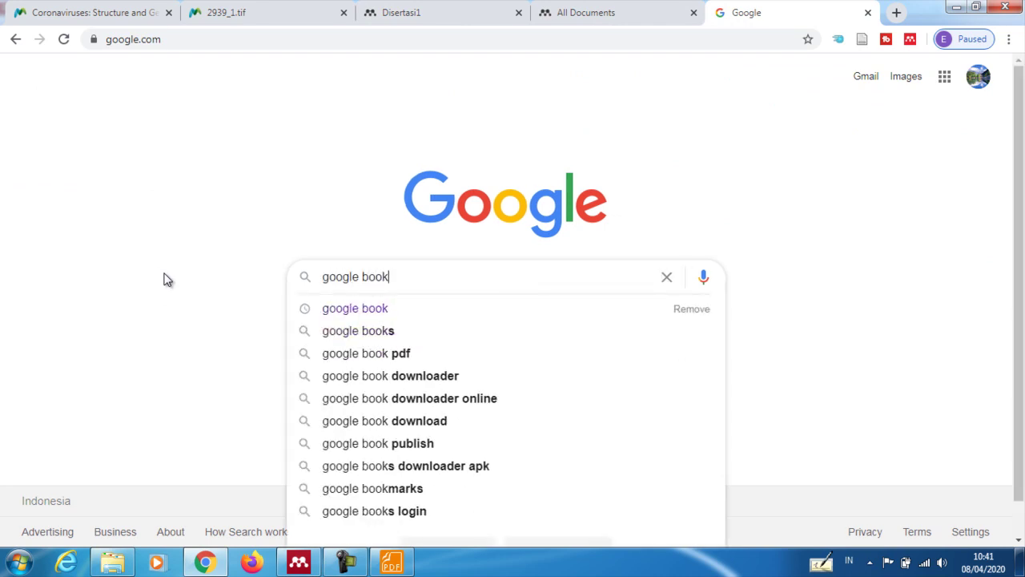
key("Return")
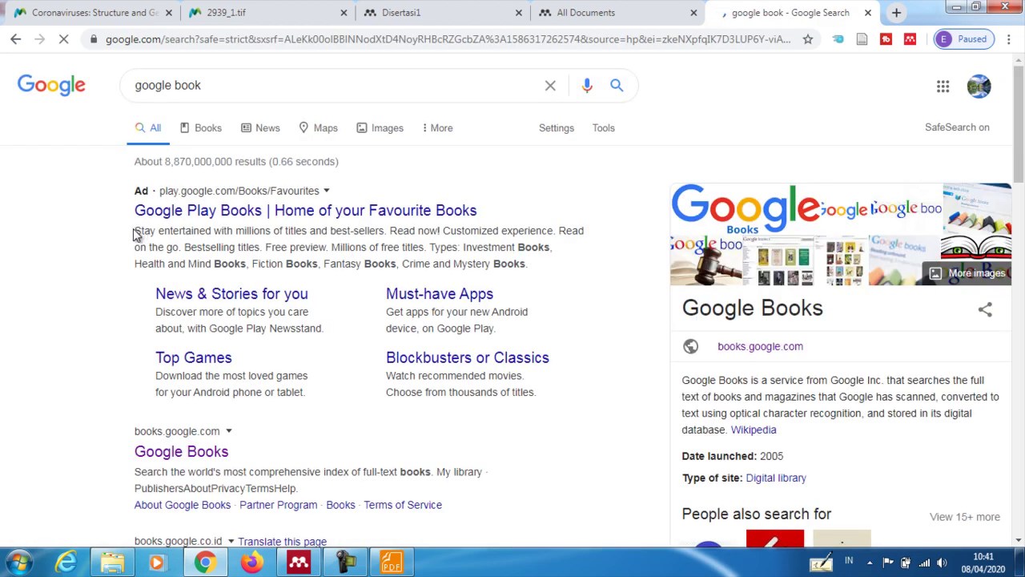
scroll(137, 234, "down", 1)
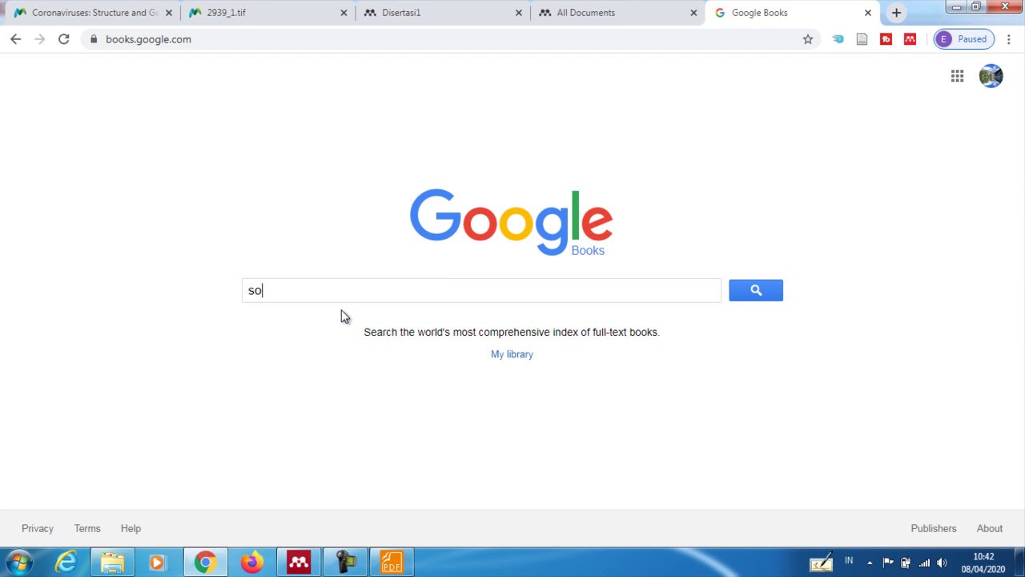
- Search Google Books for "coronavirus" and browse the listed books
key("BackSpace")
key("BackSpace")
type("coro")
type("na")
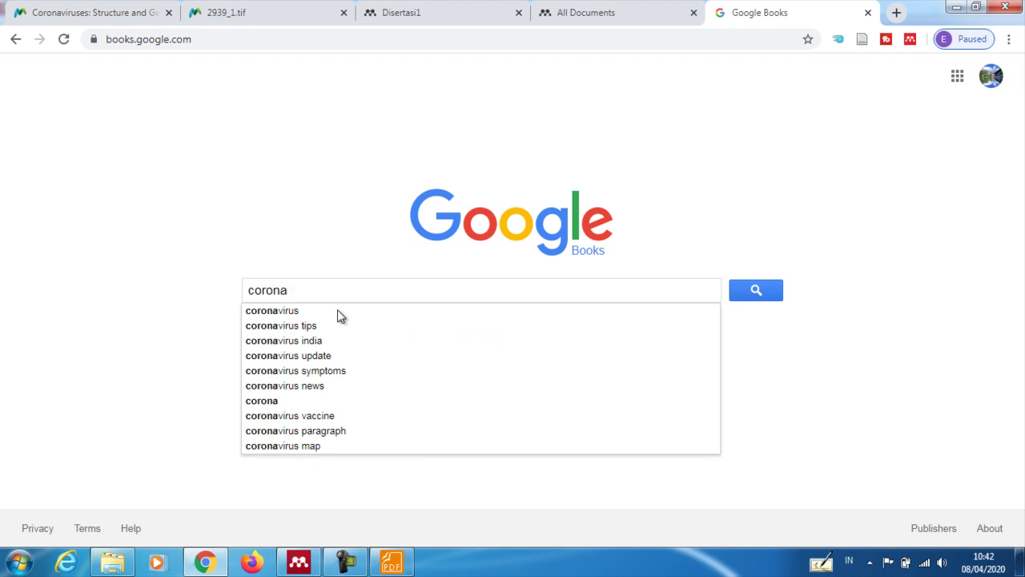
left_click(296, 313)
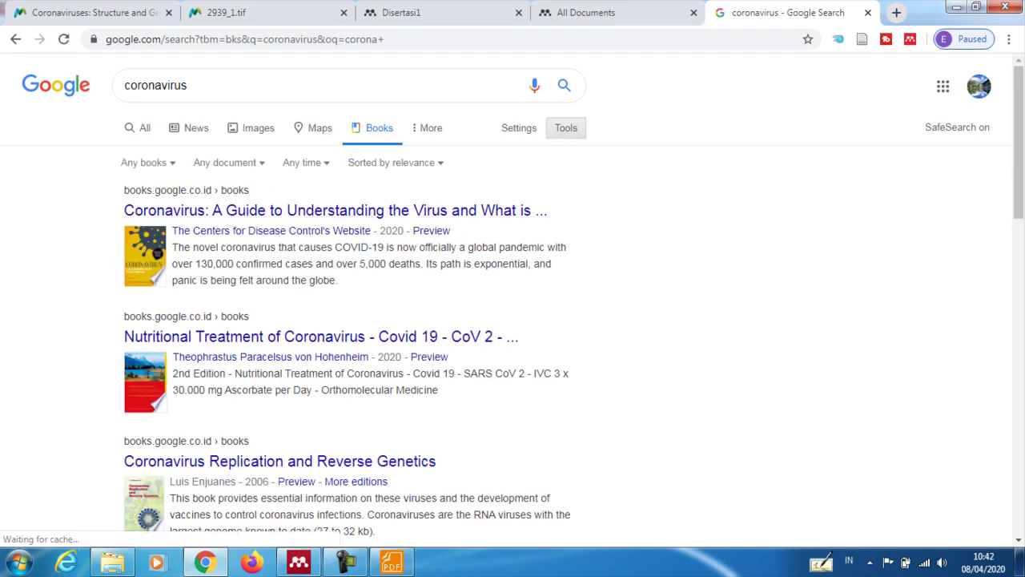
left_click_drag(1018, 144, 1021, 164)
scroll(1021, 164, "down", 1)
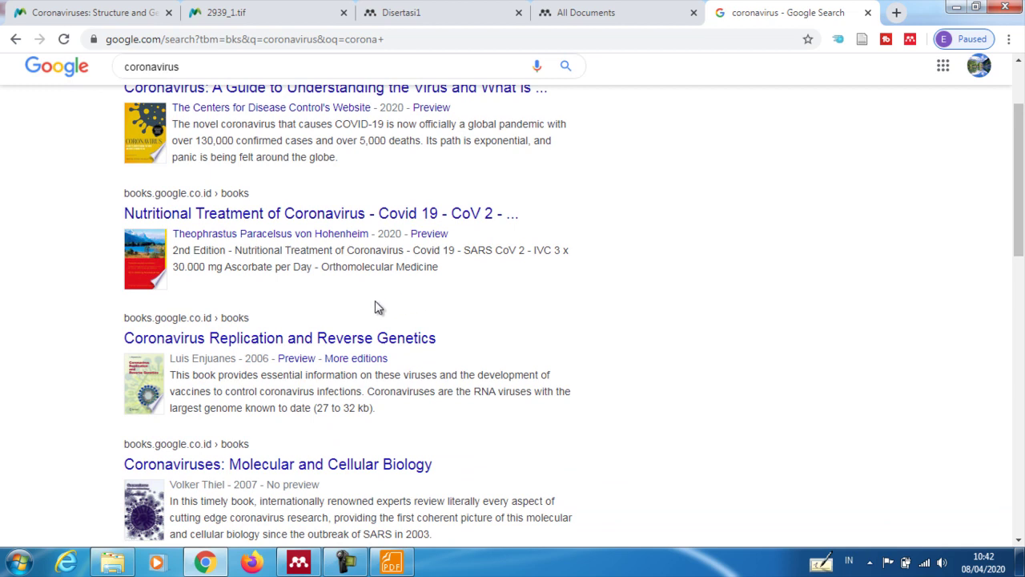
- Open the book "Coronavirus Replication and Reverse Genetics" in Google Books and browse its preview pages
left_click(352, 340)
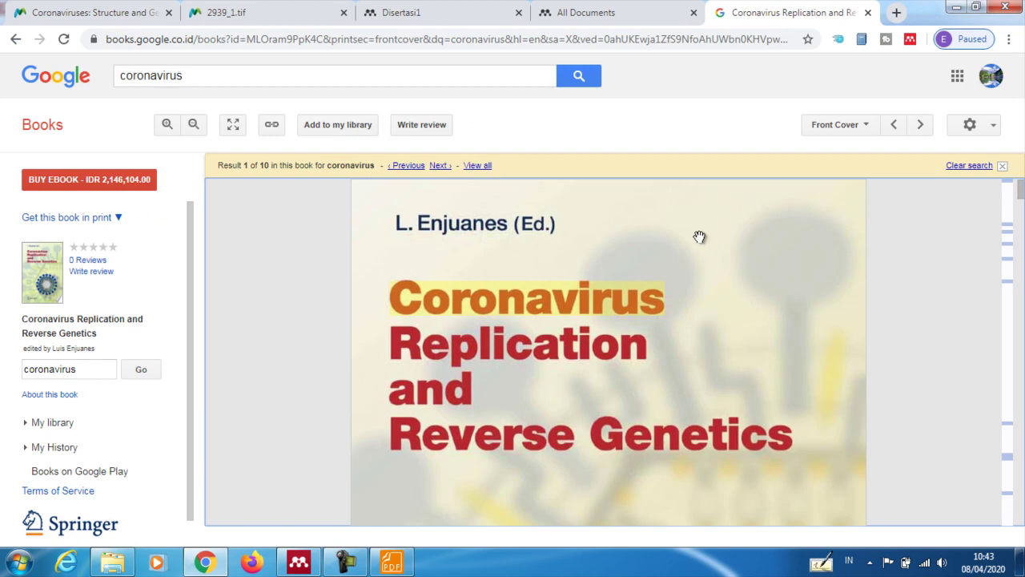
scroll(699, 236, "down", 7)
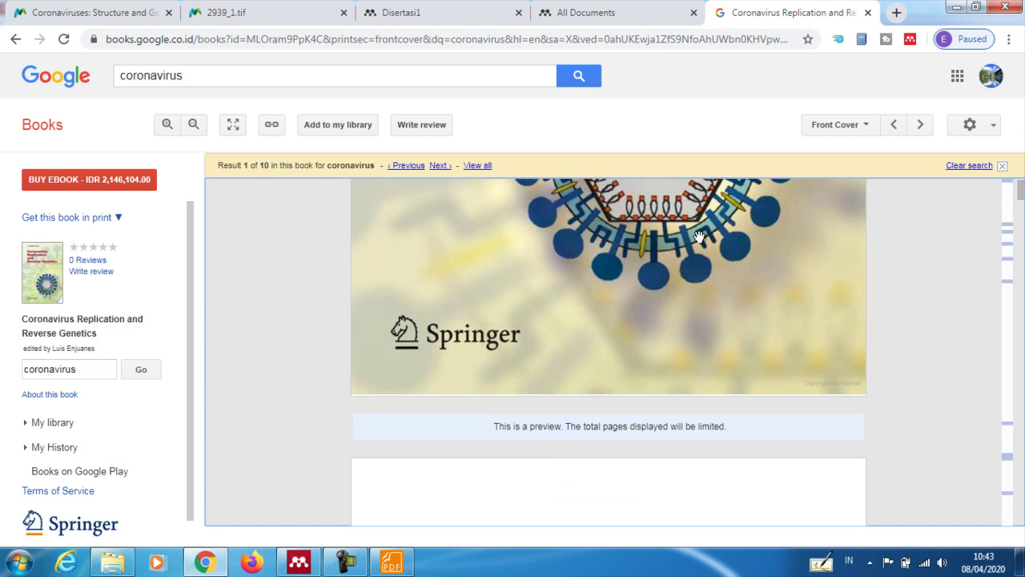
scroll(699, 237, "down", 3)
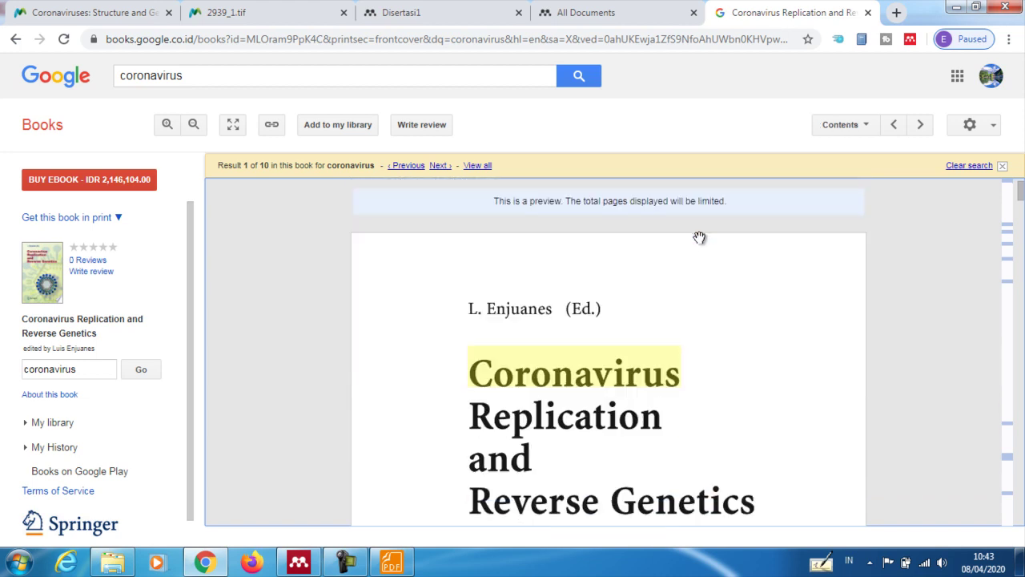
scroll(699, 236, "down", 10)
scroll(699, 236, "down", 10)
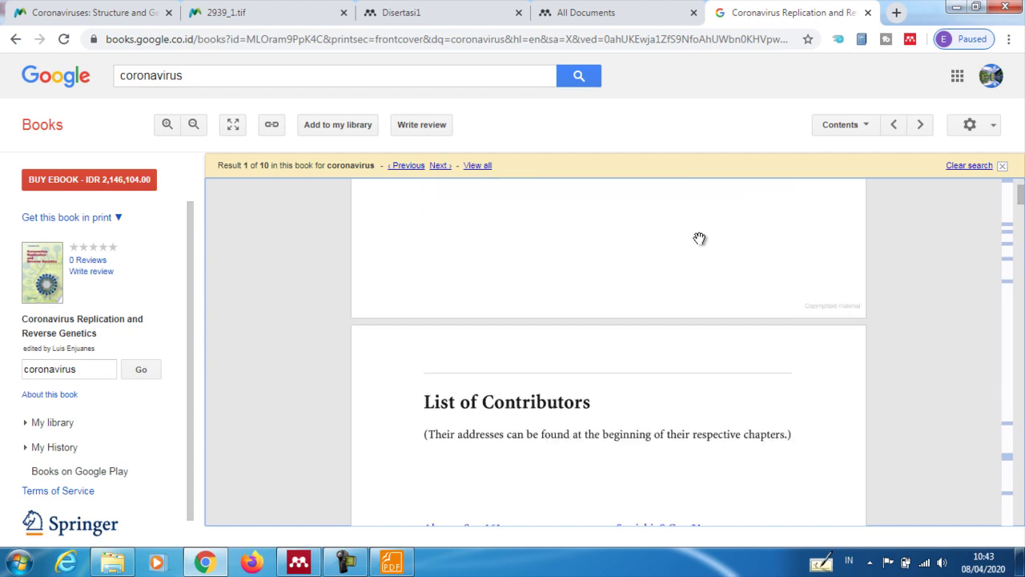
scroll(699, 236, "down", 8)
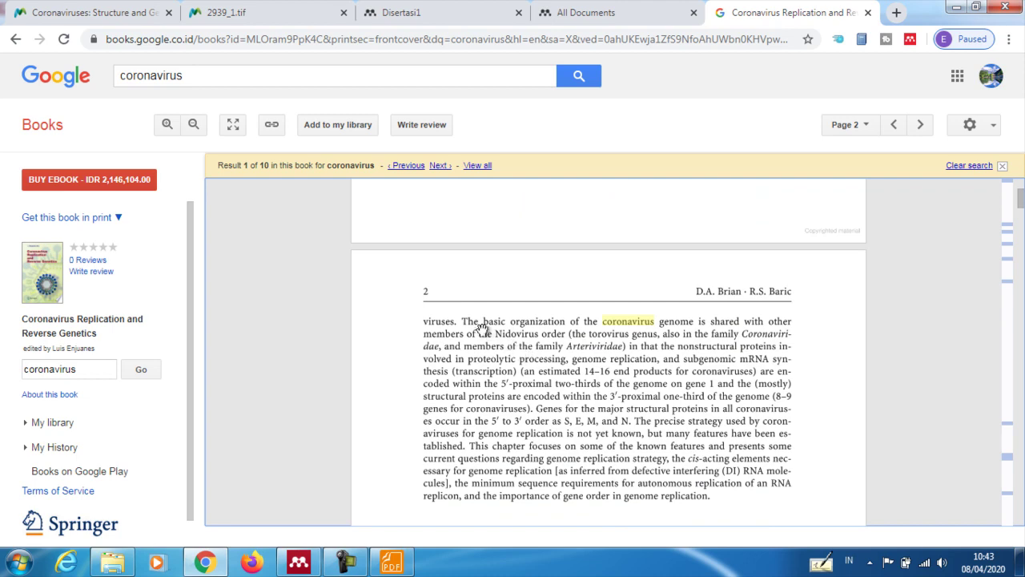
scroll(468, 322, "down", 6)
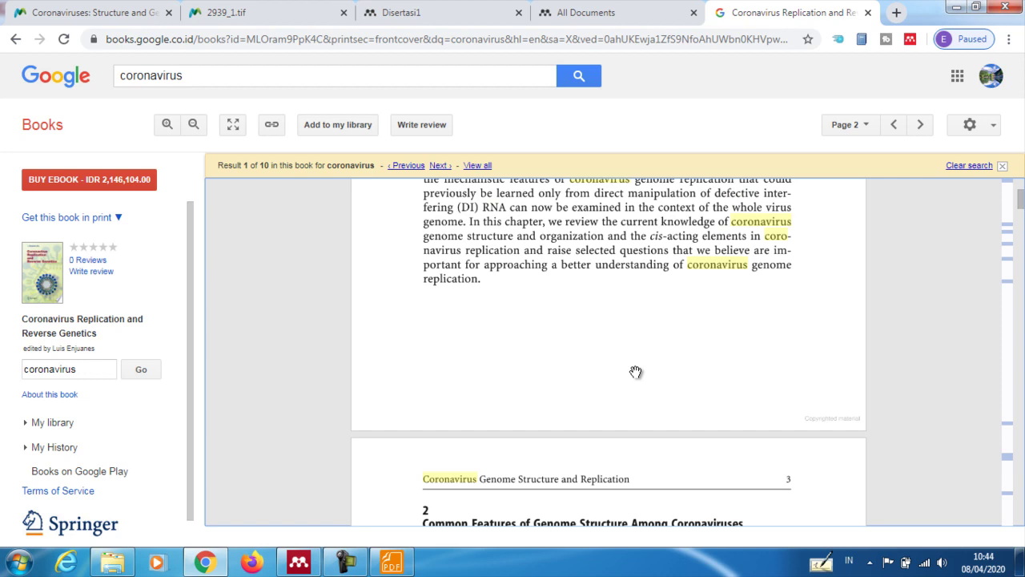
- Save the book's web page to the Disertasi1 collection with Web Importer, and view that folder in the Mendeley web library
left_click(913, 42)
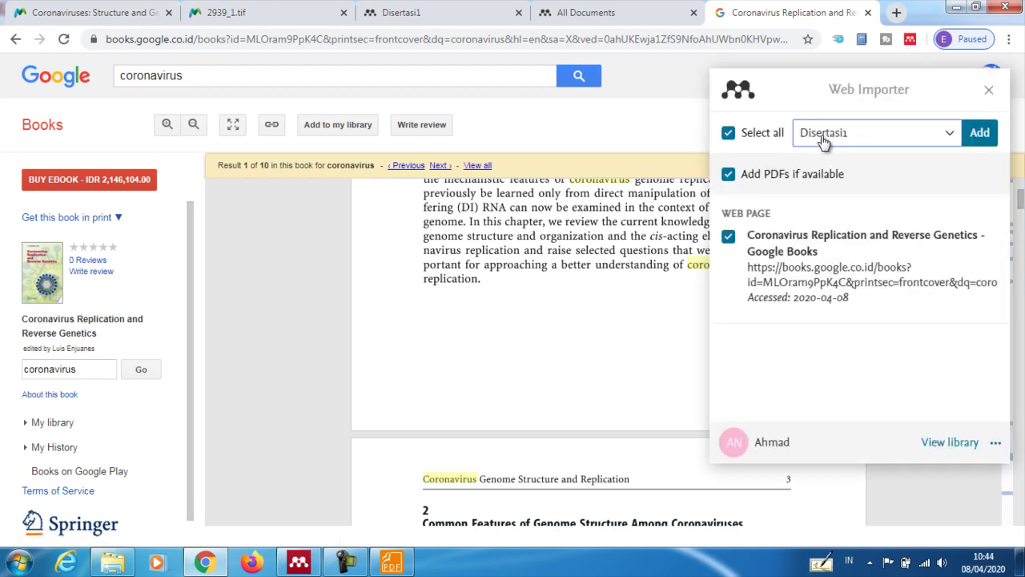
left_click(985, 133)
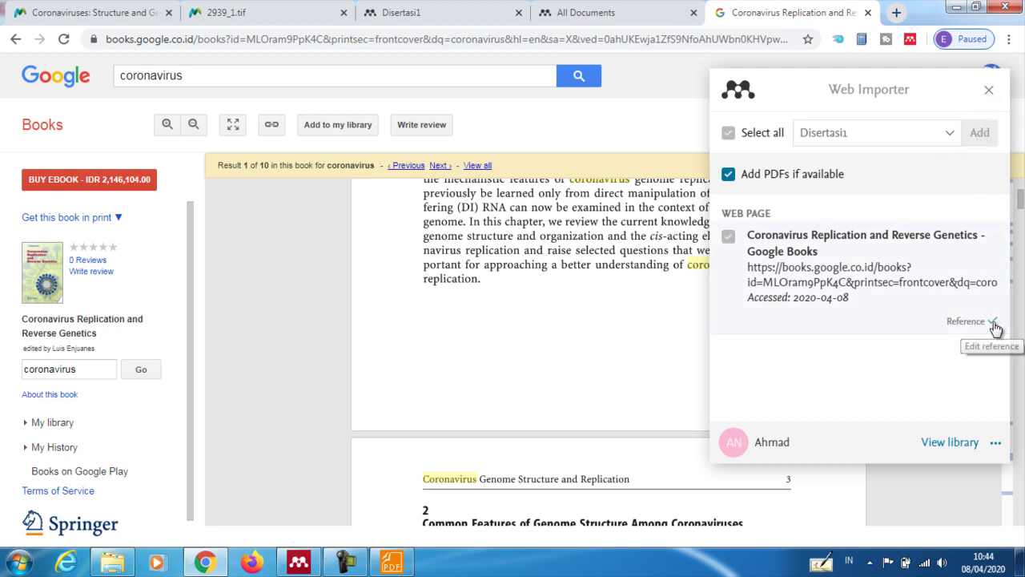
left_click(951, 450)
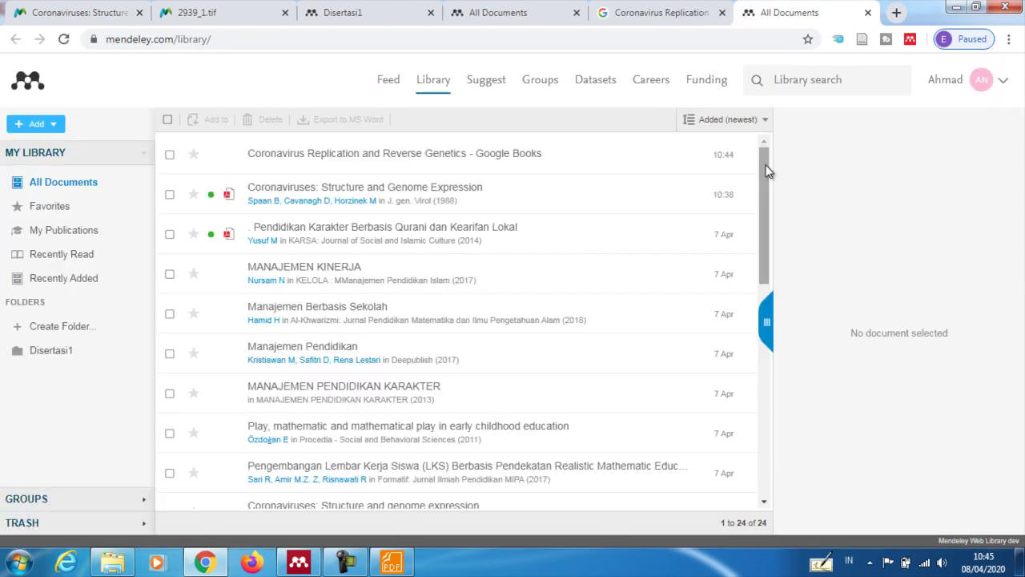
mouse_move(765, 170)
left_mouse_down()
mouse_move(767, 188)
mouse_move(764, 157)
left_mouse_up()
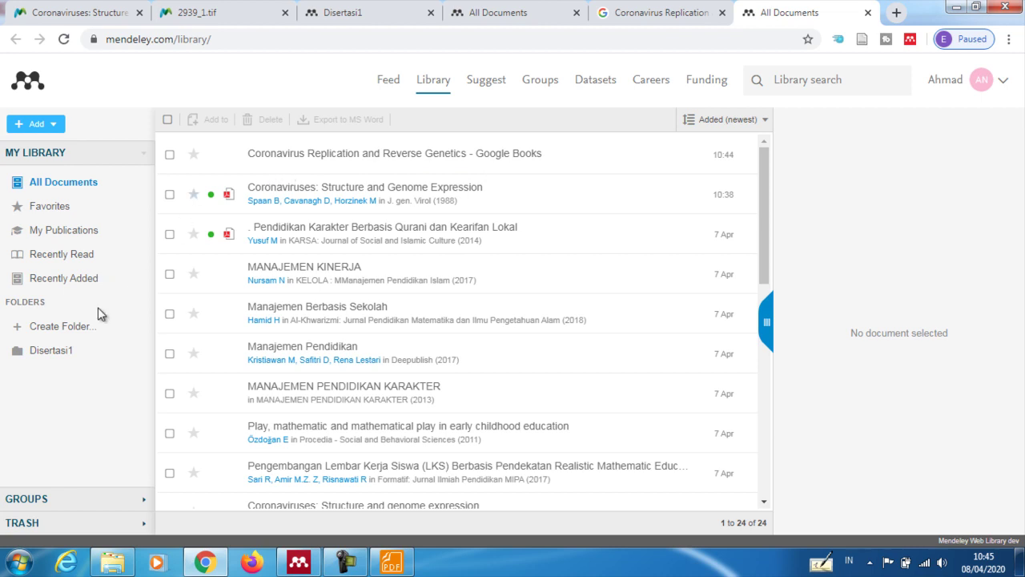
left_click(49, 356)
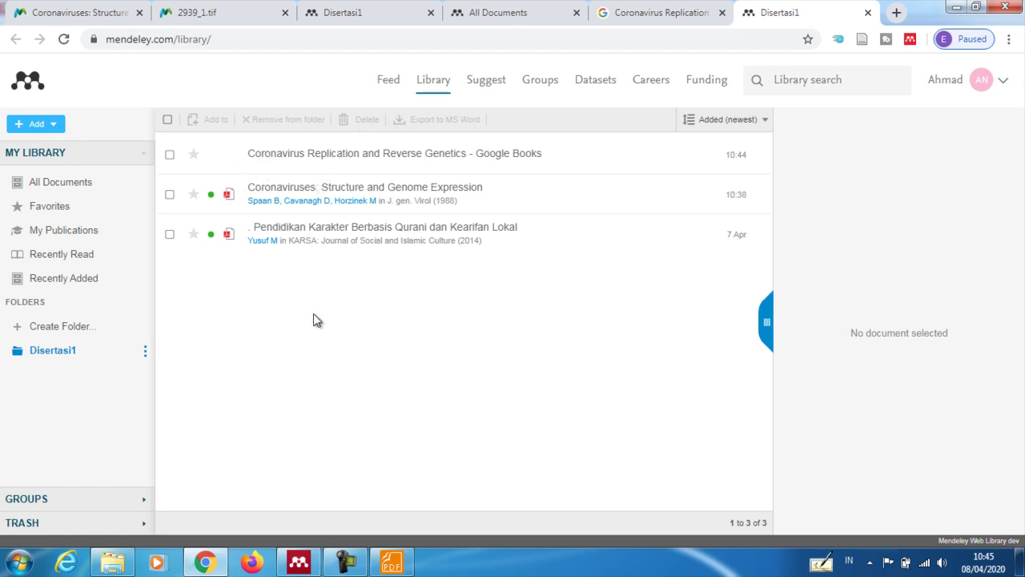
- Switch to Mendeley Desktop, open the Disertasi1 folder and synchronize the library with Mendeley Web
mouse_move(300, 566)
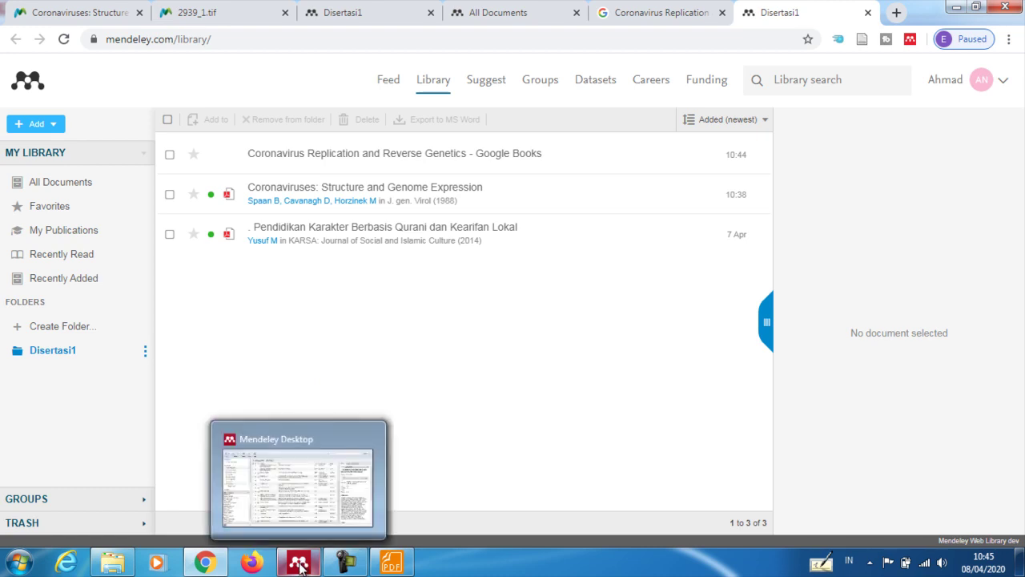
left_click(314, 512)
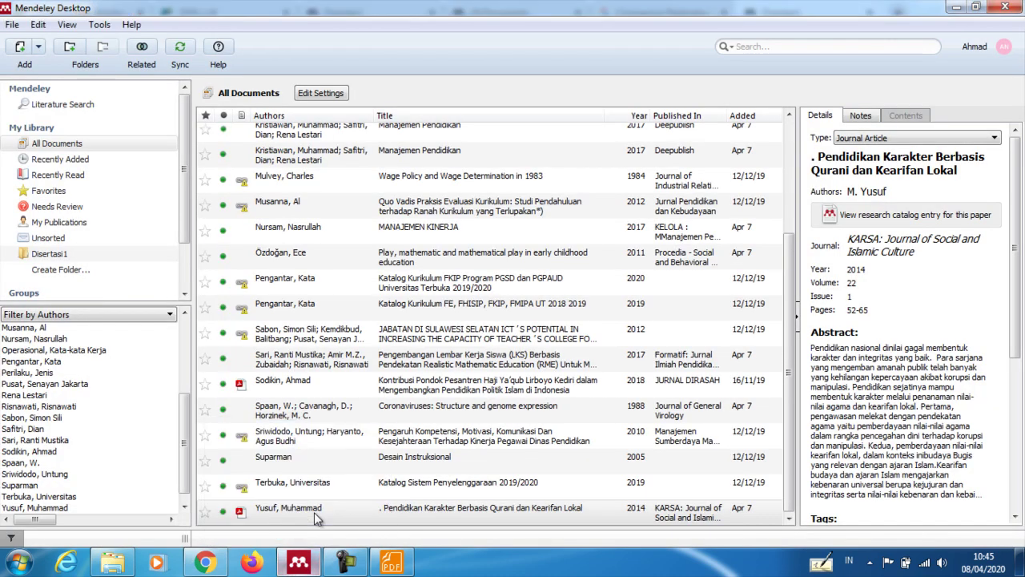
left_click(101, 255)
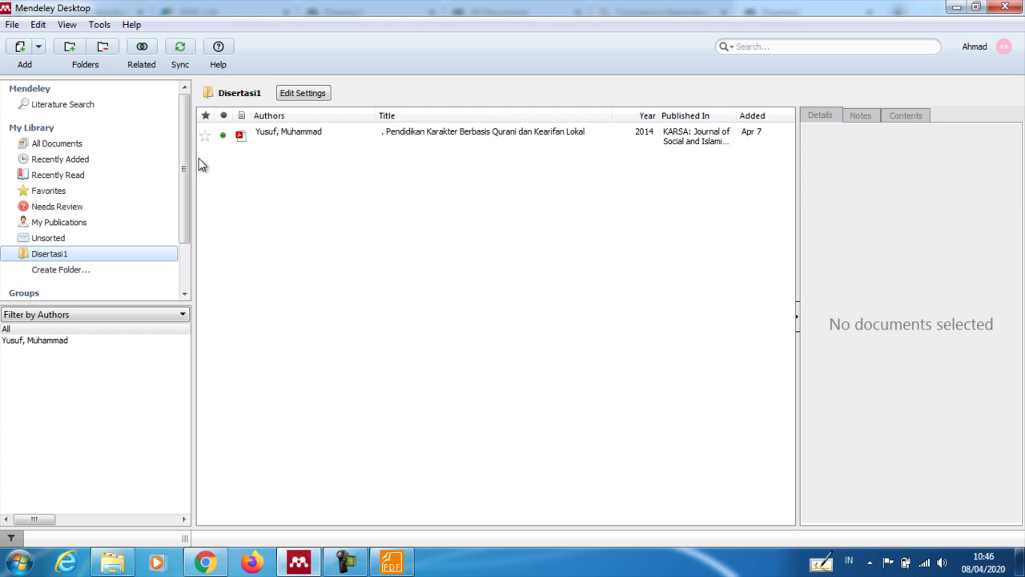
left_click(182, 51)
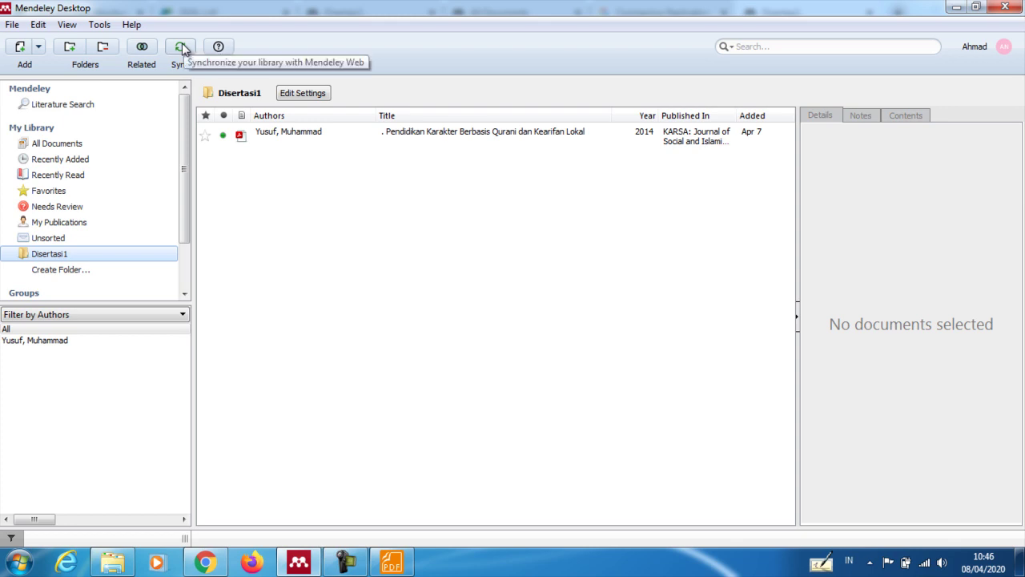
left_click(181, 48)
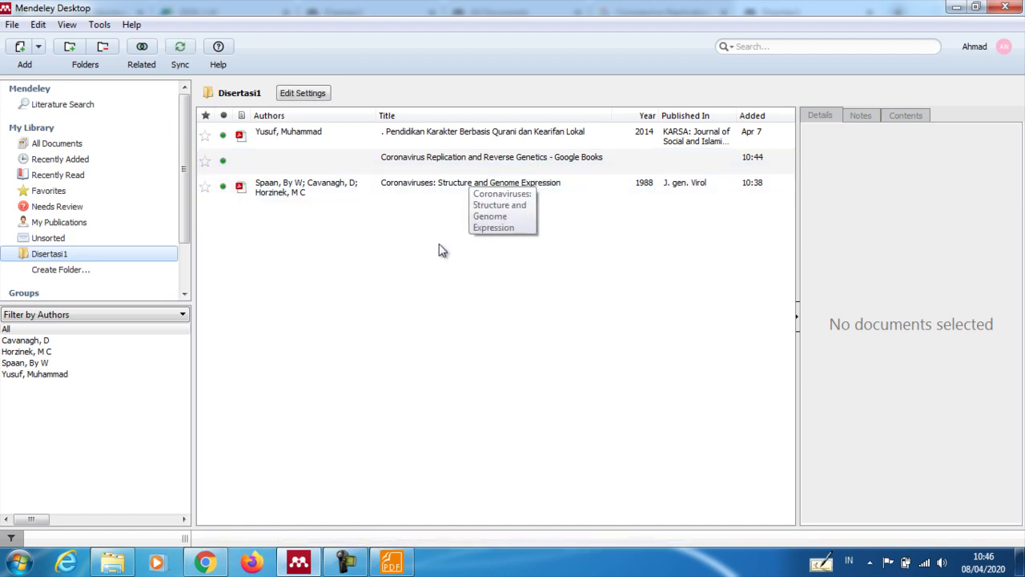
left_click(379, 337)
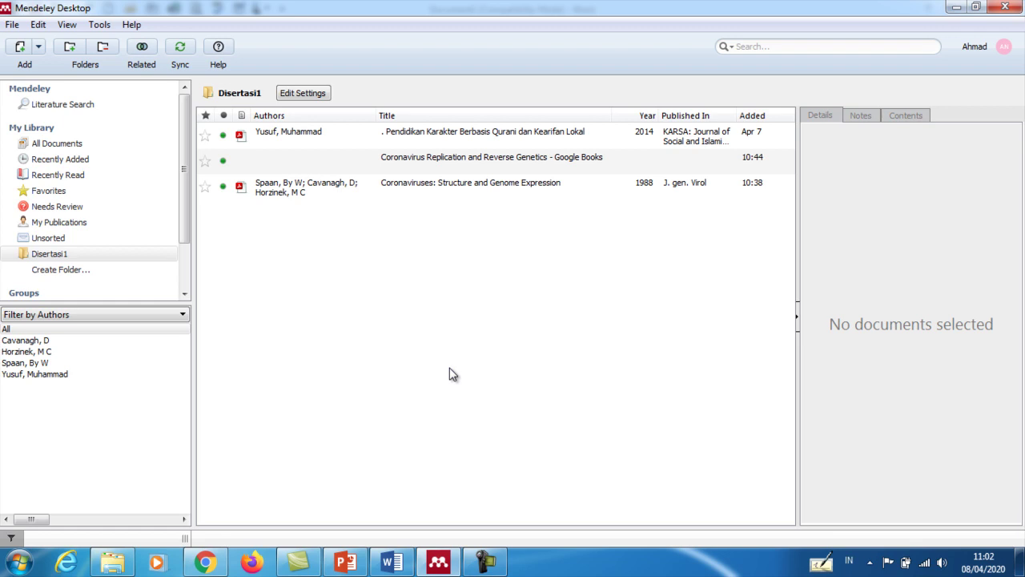
- Switch to the Word document and look through the BAB II PEMBAHASAN text
left_click(392, 561)
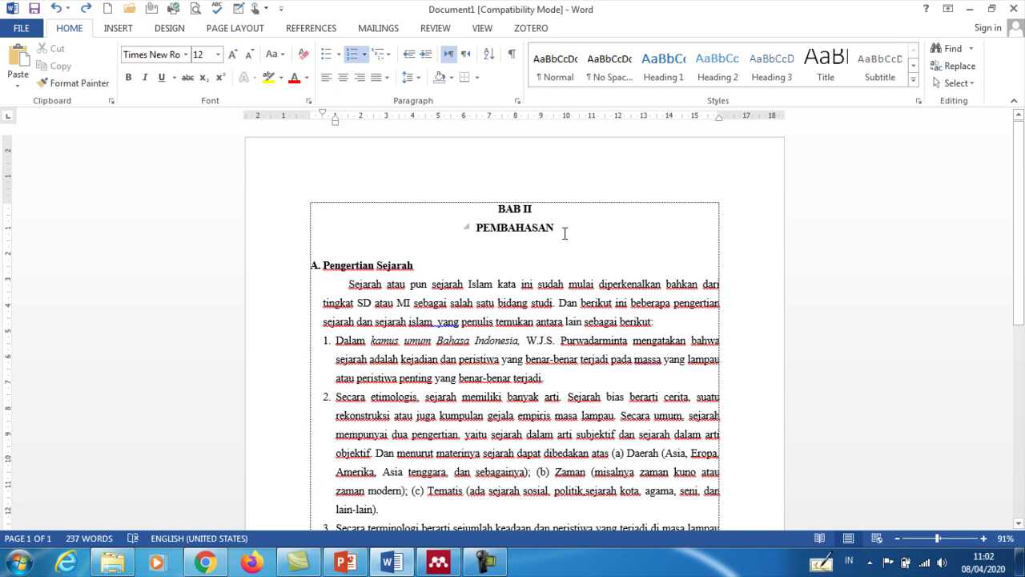
scroll(564, 233, "down", 8)
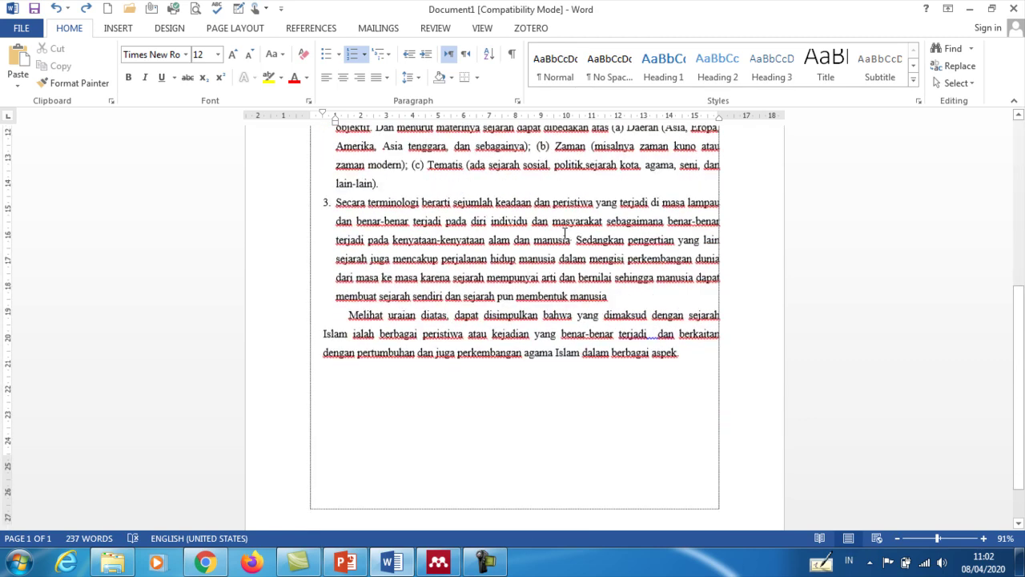
scroll(562, 245, "up", 8)
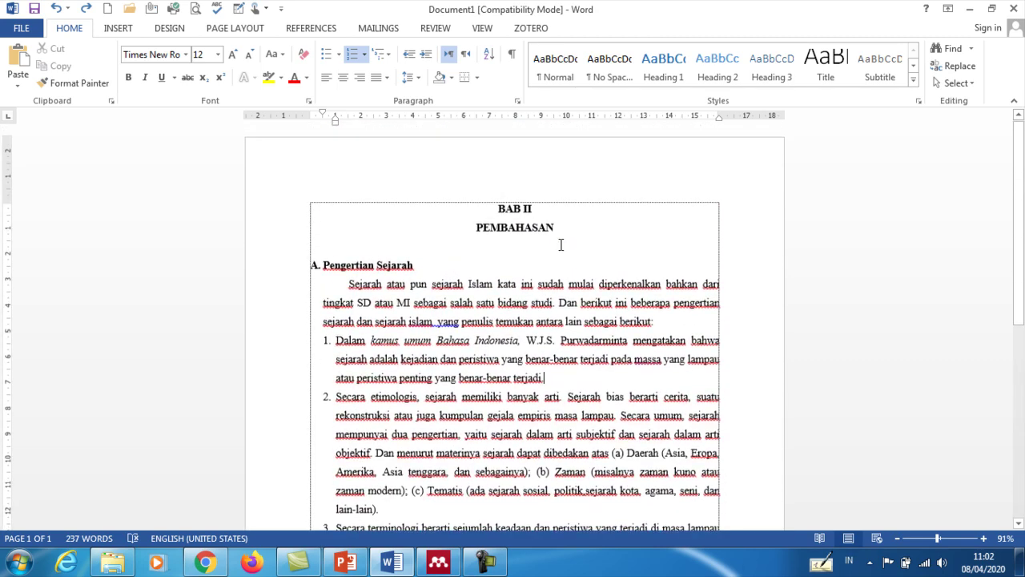
scroll(549, 368, "down", 5)
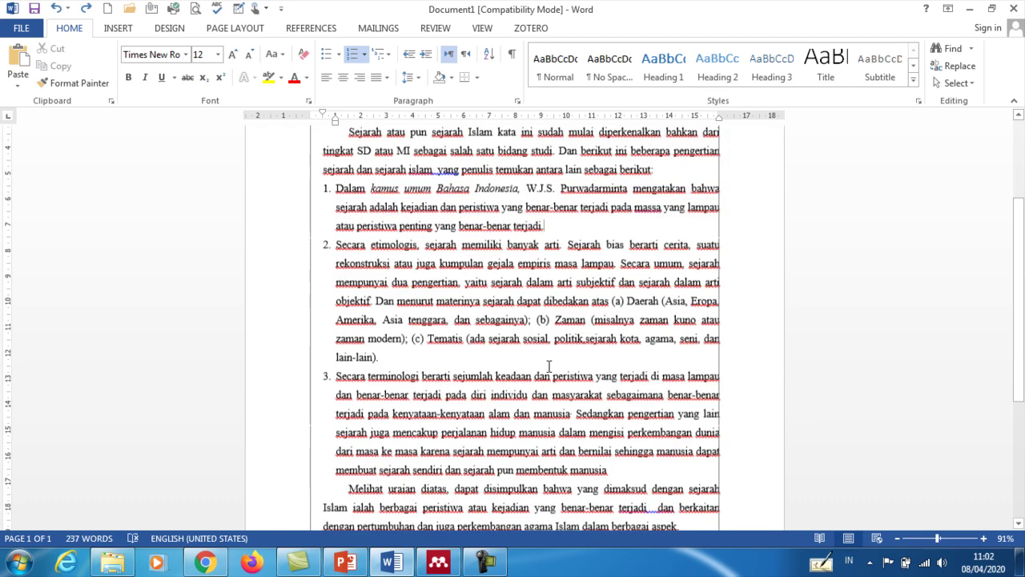
scroll(550, 368, "up", 3)
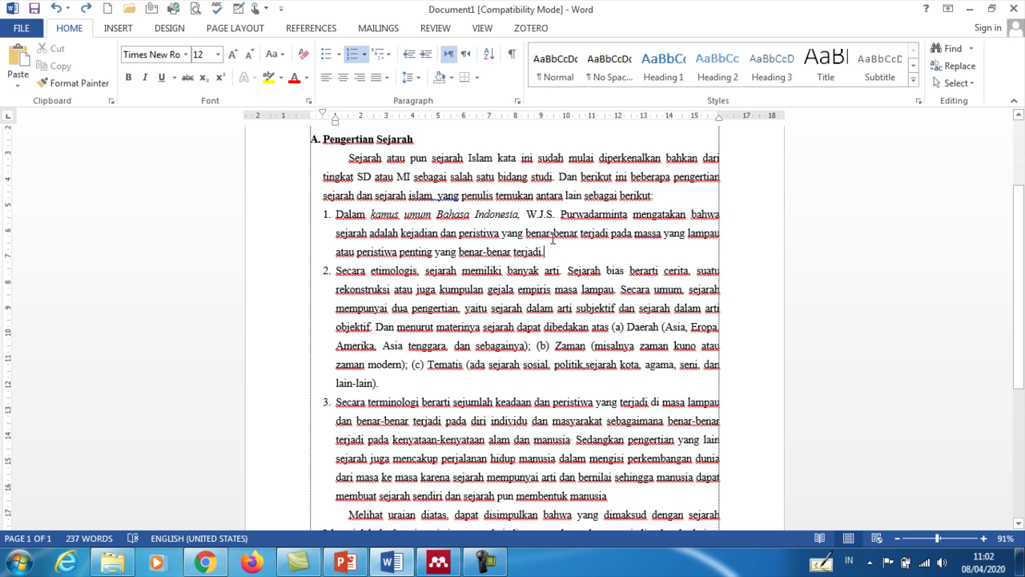
- Insert a Mendeley citation after "bidang studi" in the first paragraph, citing "Pendidikan Karakter Berbasis Qurani dan Kearifan Lokal" from the Disertasi1 folder
left_click(552, 178)
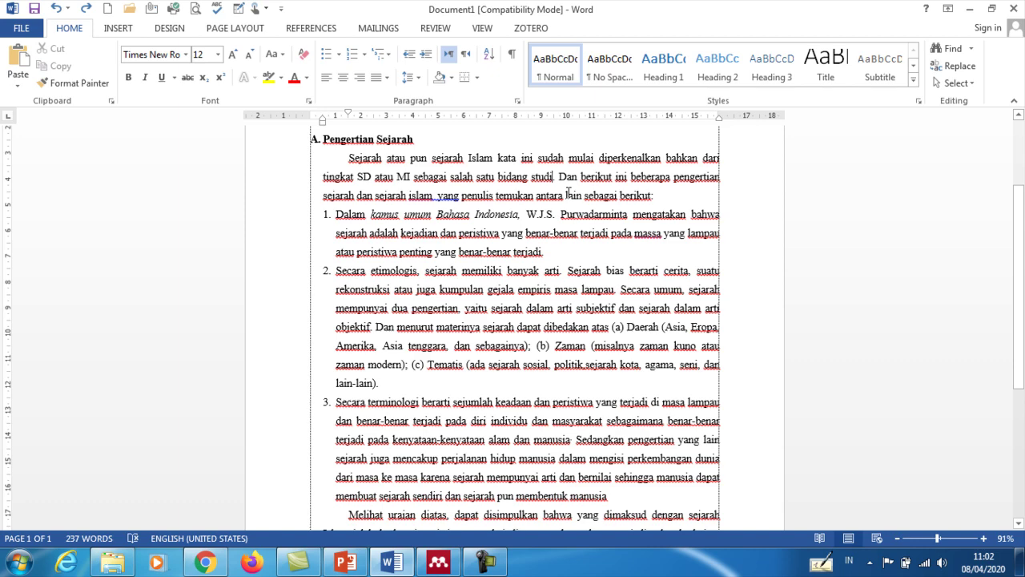
scroll(566, 195, "up", 3)
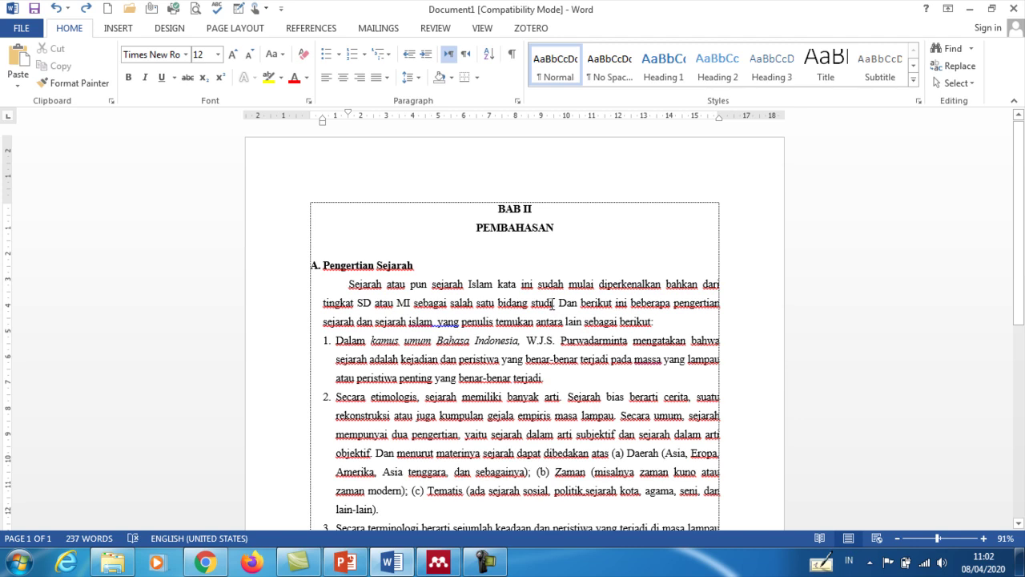
left_click(311, 29)
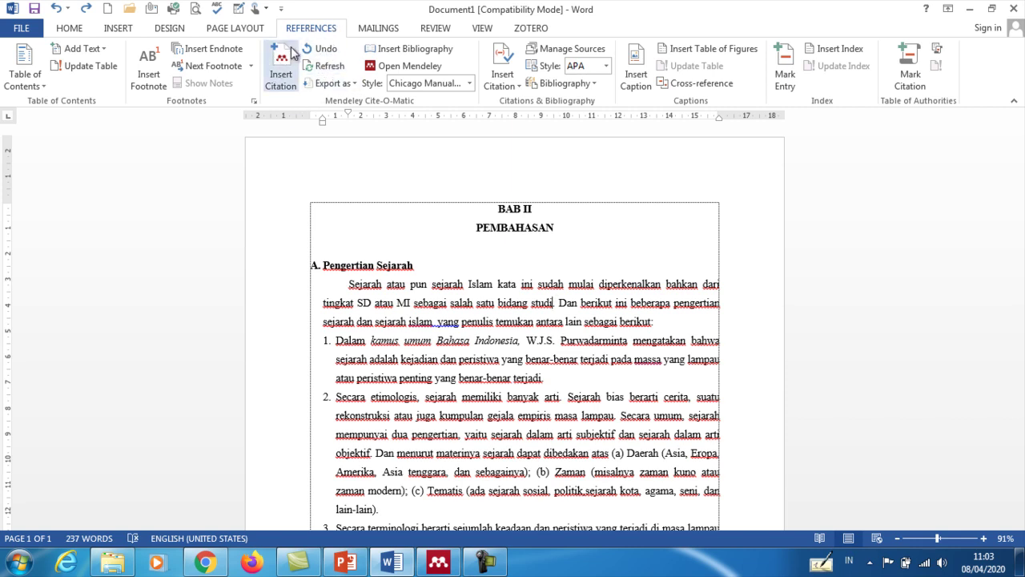
left_click(277, 71)
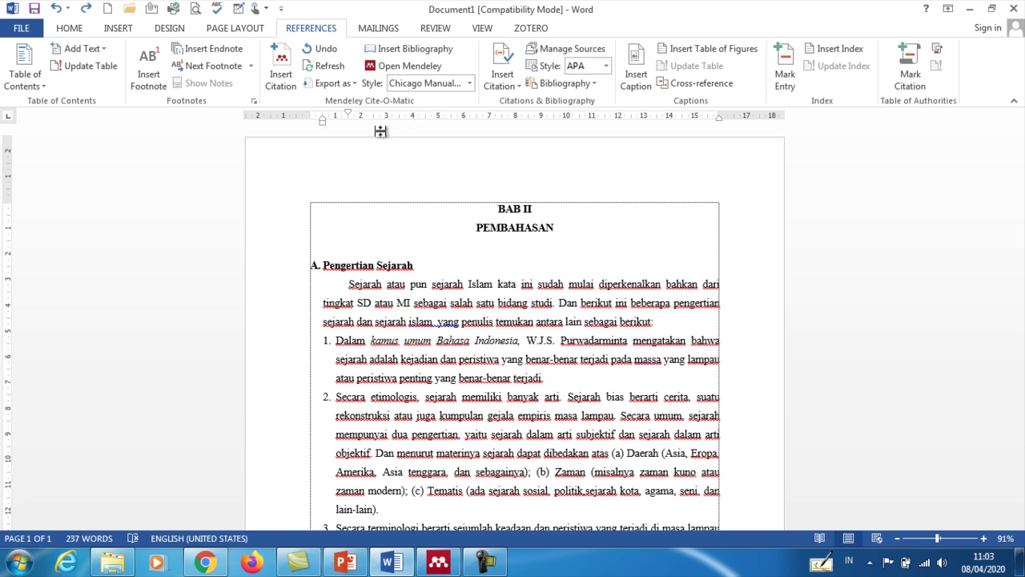
left_click(286, 67)
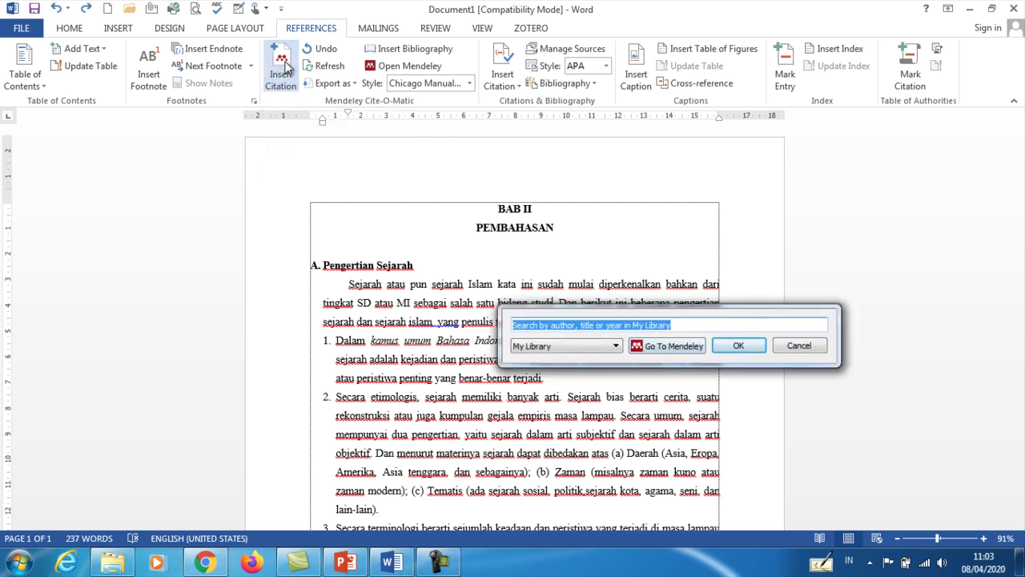
left_click(691, 326)
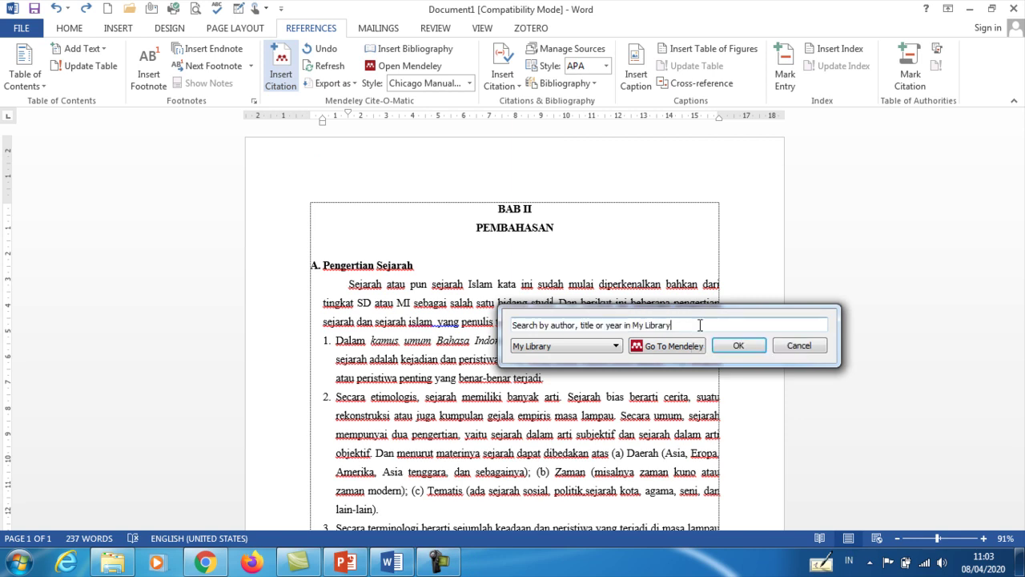
left_click(667, 348)
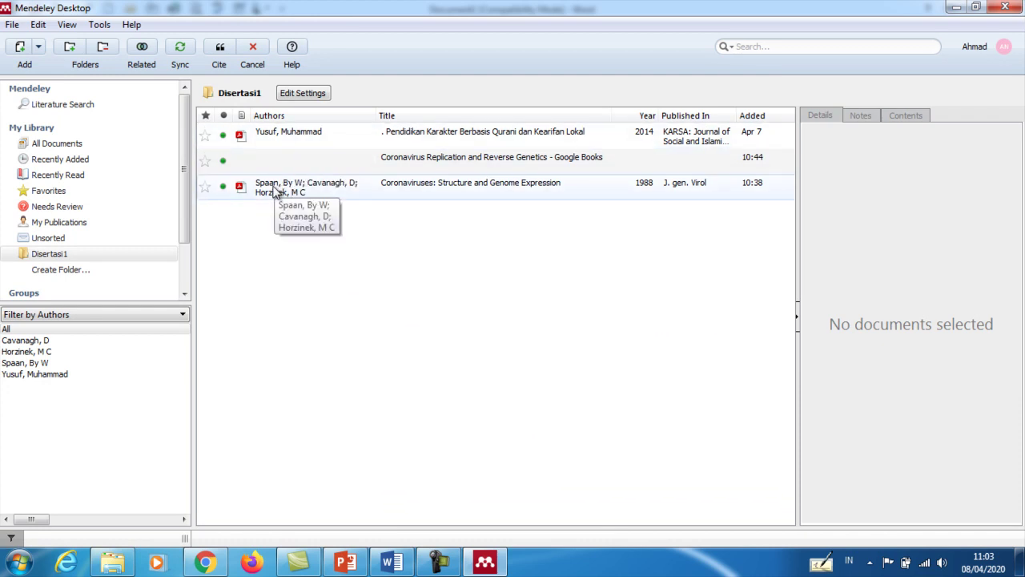
left_click(81, 255)
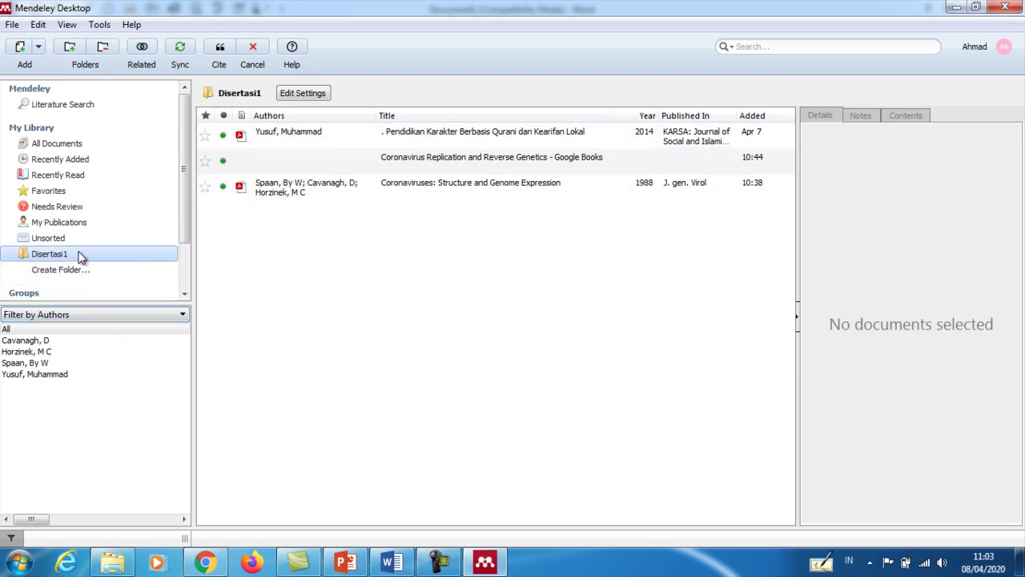
left_click(423, 137)
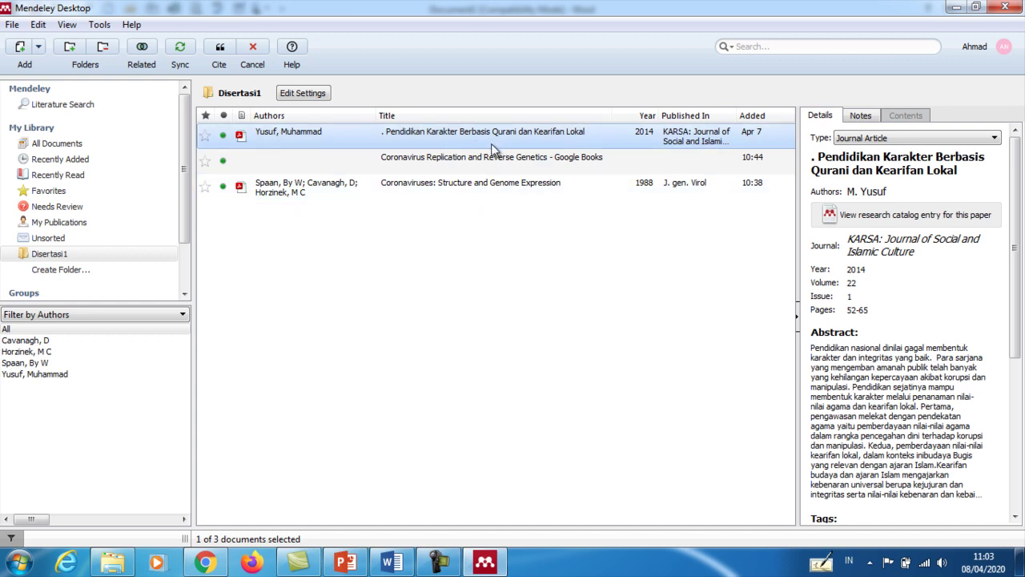
left_click(222, 48)
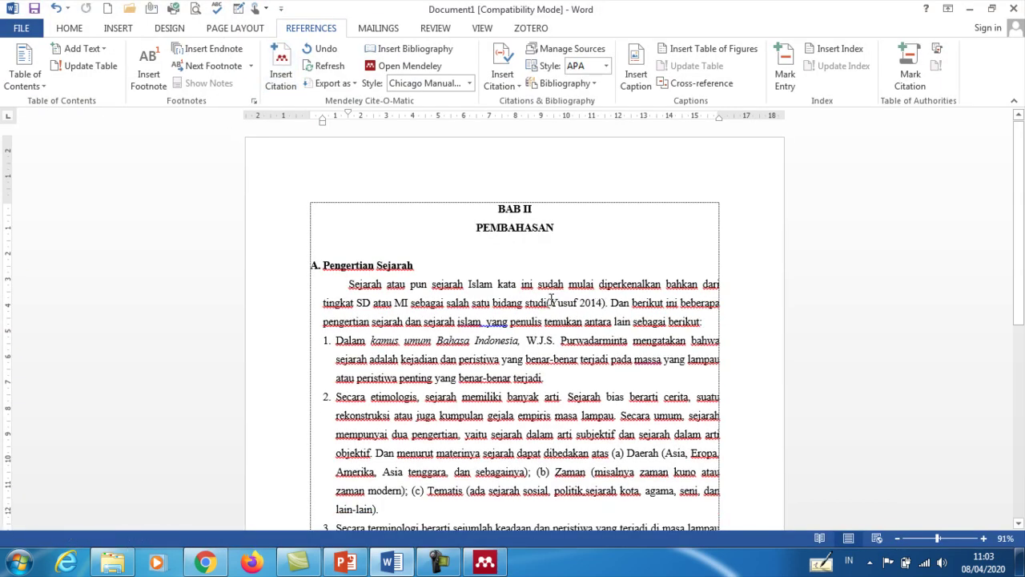
- Review the inserted citation in the first paragraph and look over the numbered definitions below it
scroll(582, 303, "down", 2)
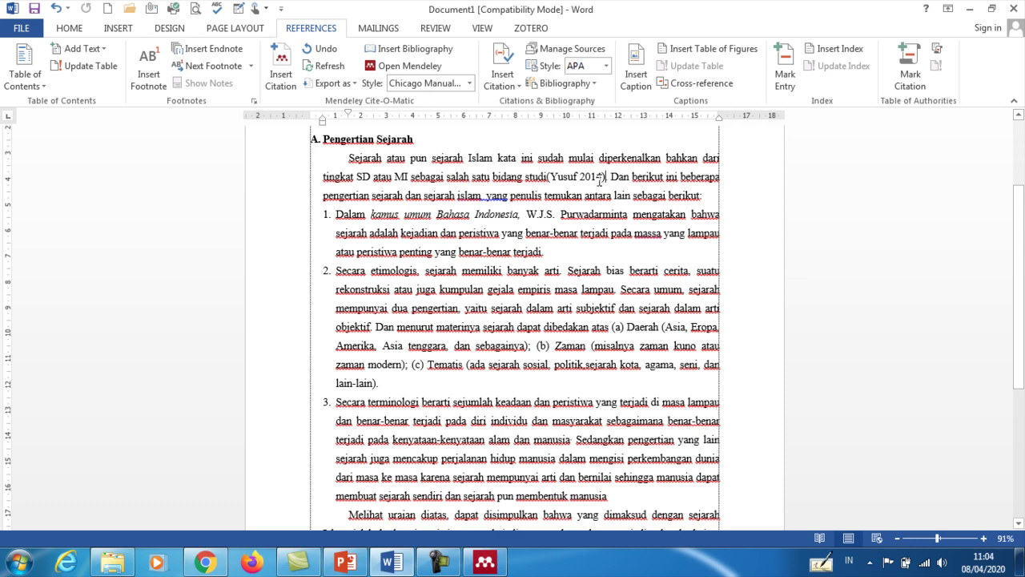
scroll(601, 177, "up", 3)
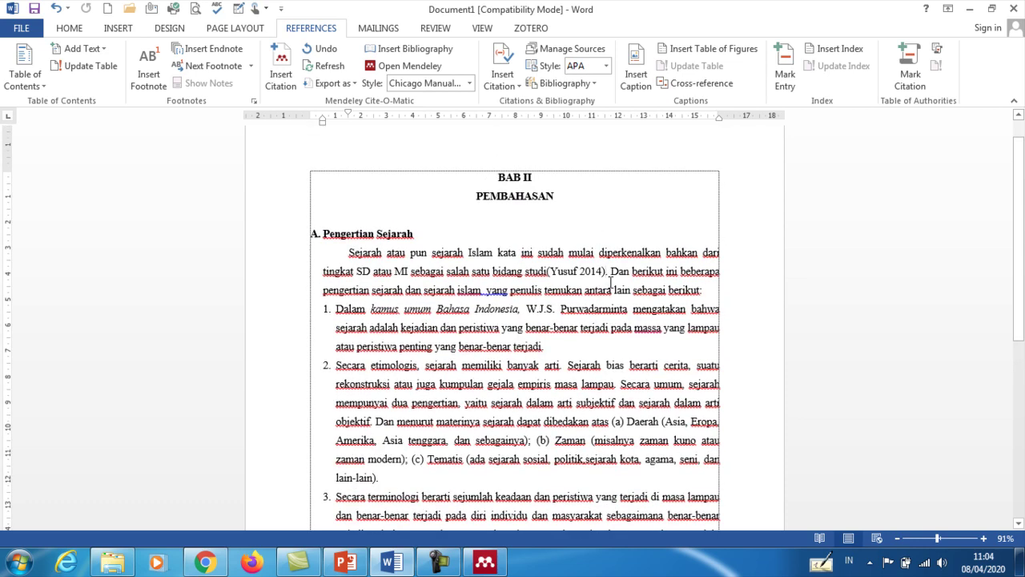
scroll(578, 270, "down", 6)
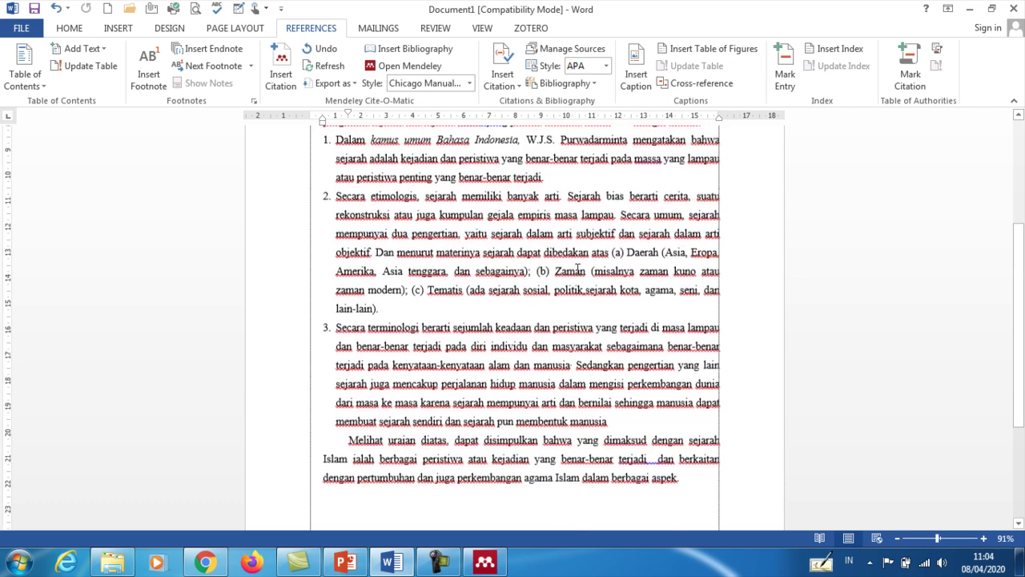
- Try the Mendeley citation style Modern Humanities Research Association 3rd edition (note with bibliography) and check the citation's footnote at the page end
scroll(580, 271, "up", 5)
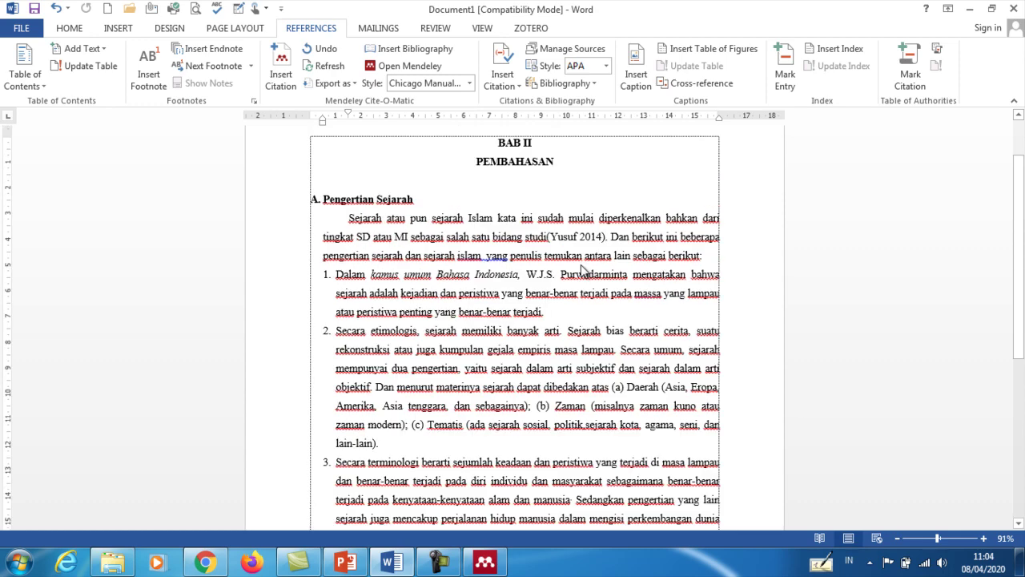
left_click(470, 83)
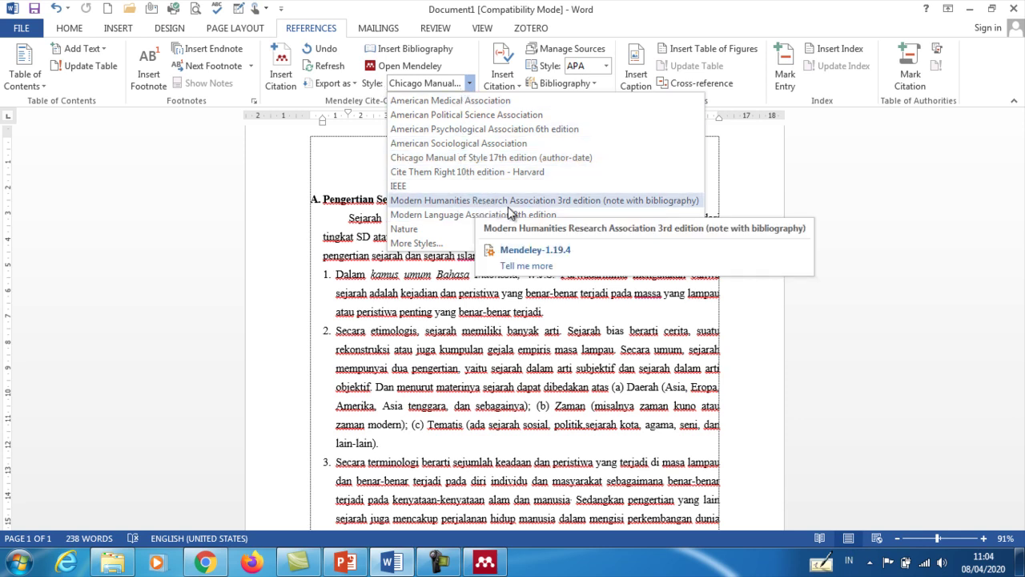
left_click(572, 202)
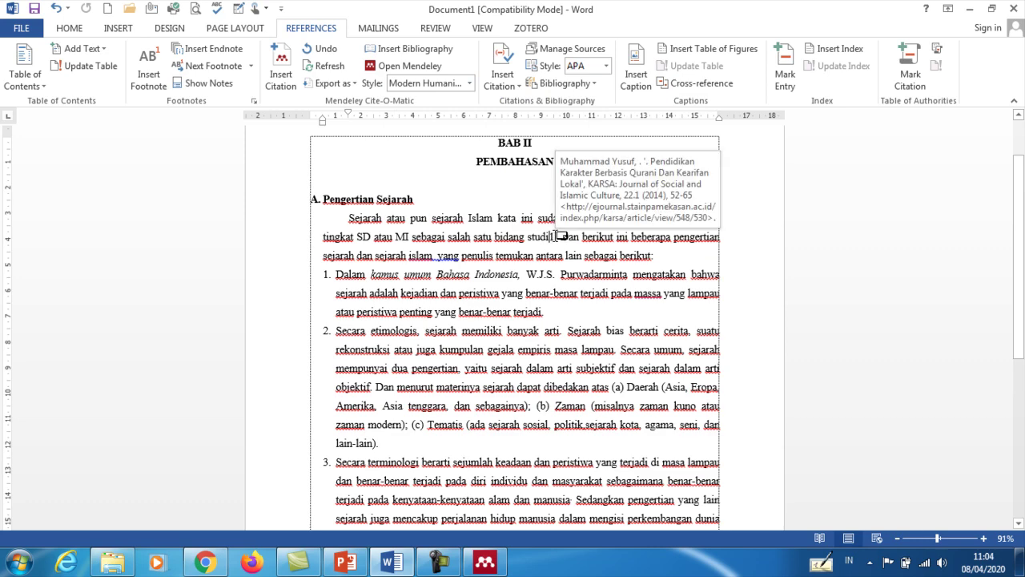
scroll(558, 236, "down", 2)
scroll(558, 236, "down", 4)
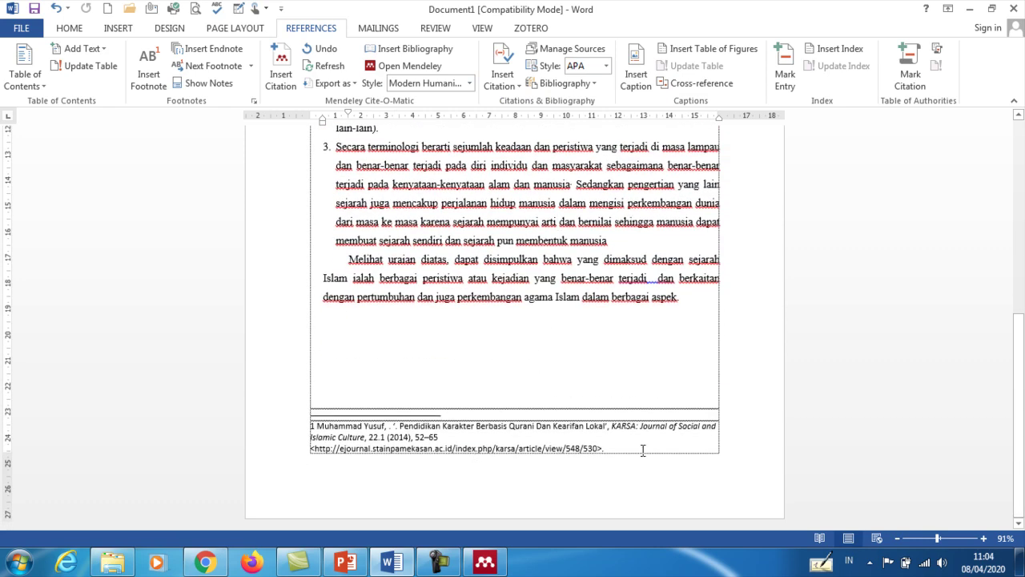
scroll(631, 453, "up", 7)
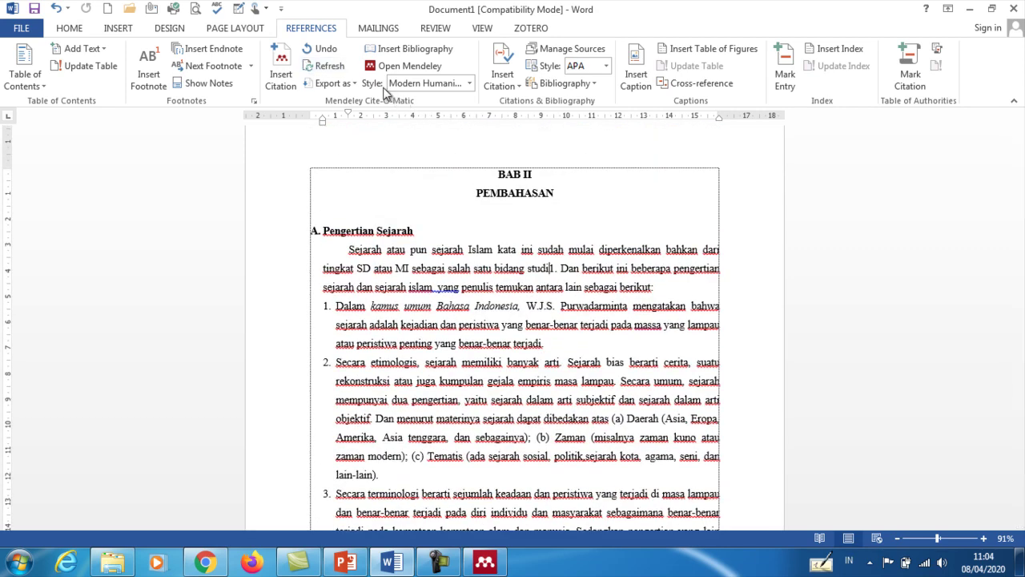
- Switch the Mendeley citation style to Chicago Manual of Style 17th edition (author-date) and check the in-text citation and page end
left_click(470, 83)
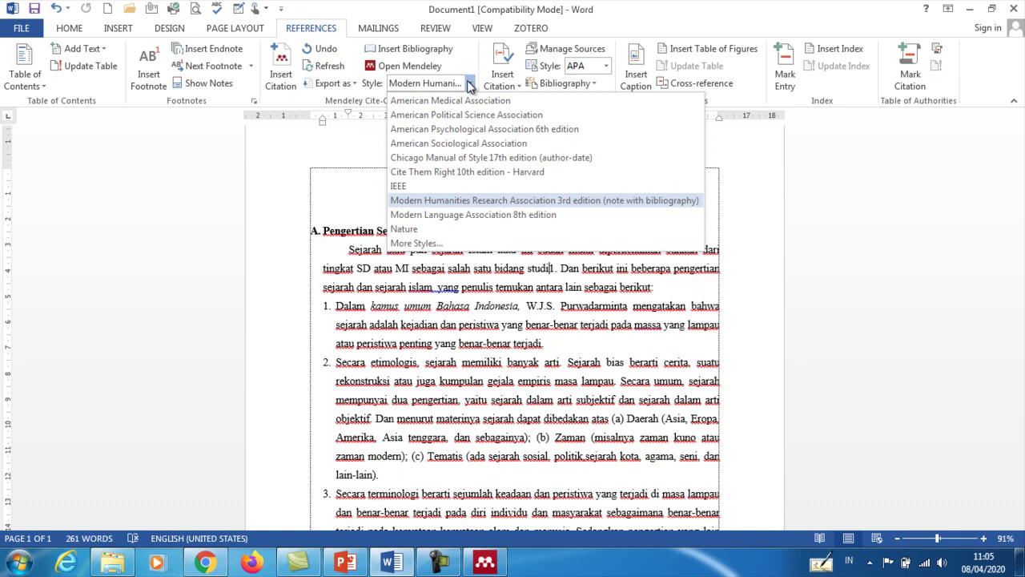
left_click(479, 161)
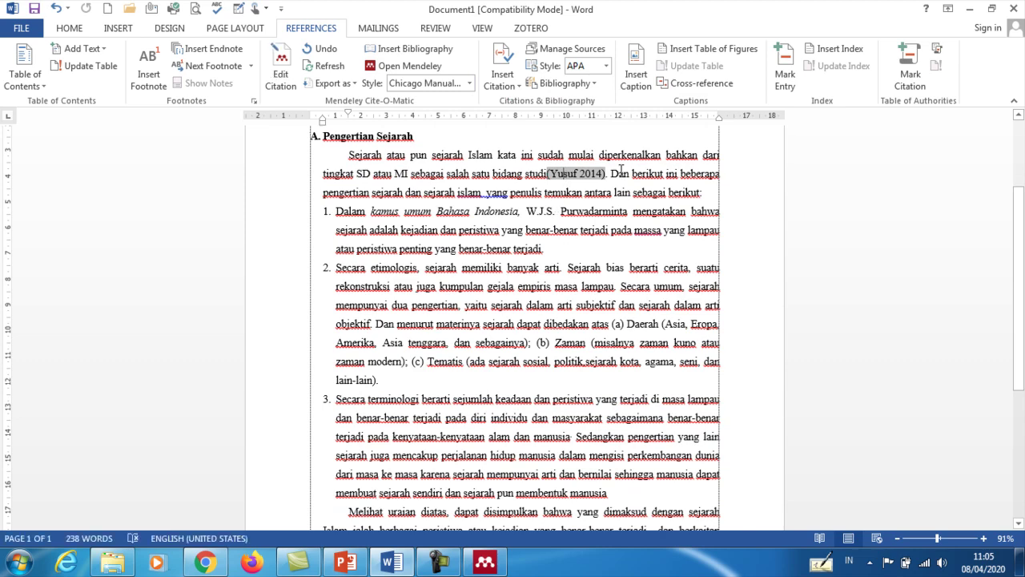
scroll(509, 407, "down", 5)
scroll(510, 407, "up", 7)
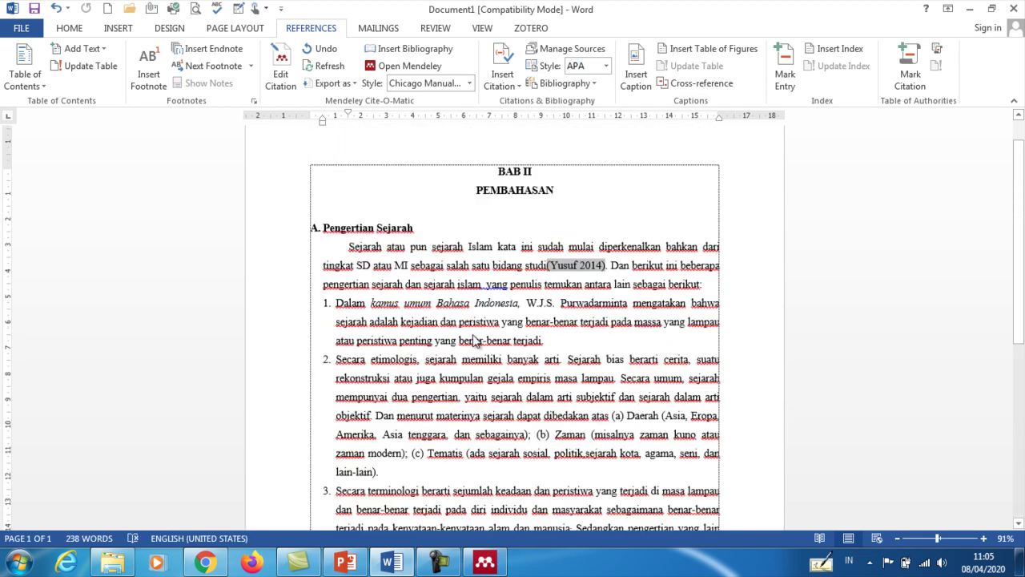
- Try the American Medical Association citation style and check how the citation and page end look
left_click(469, 84)
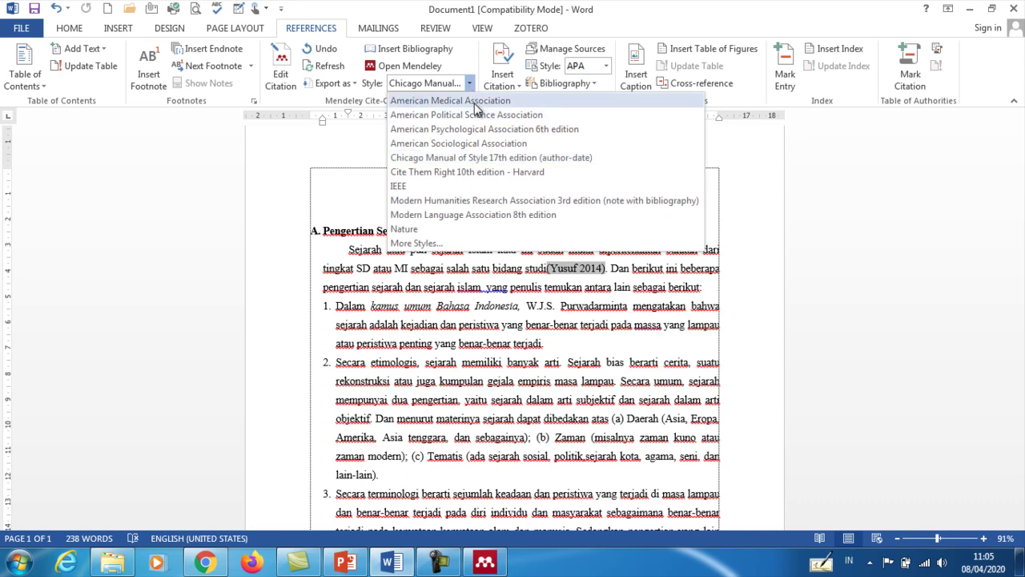
left_click(474, 103)
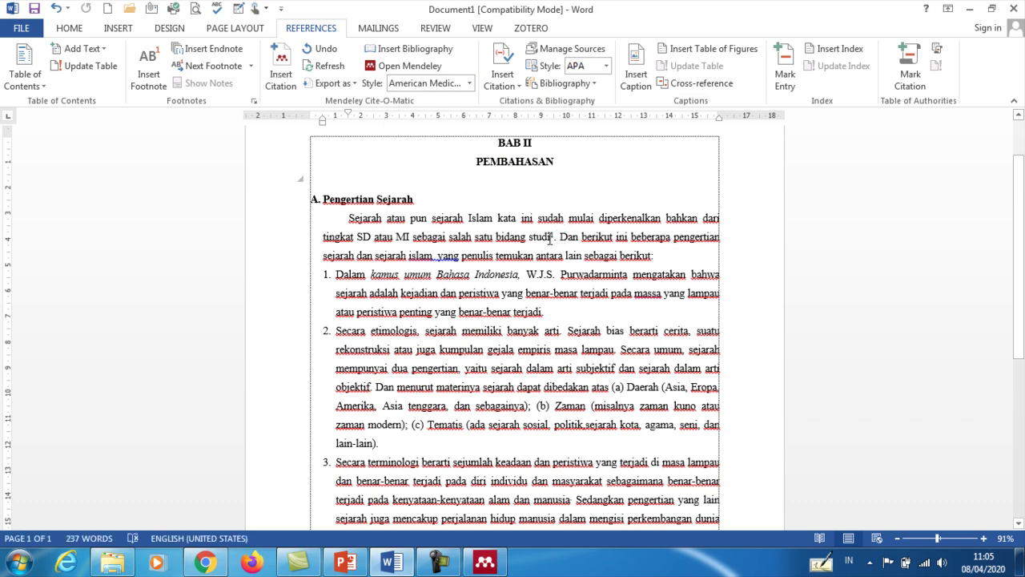
scroll(482, 483, "down", 6)
scroll(560, 442, "up", 7)
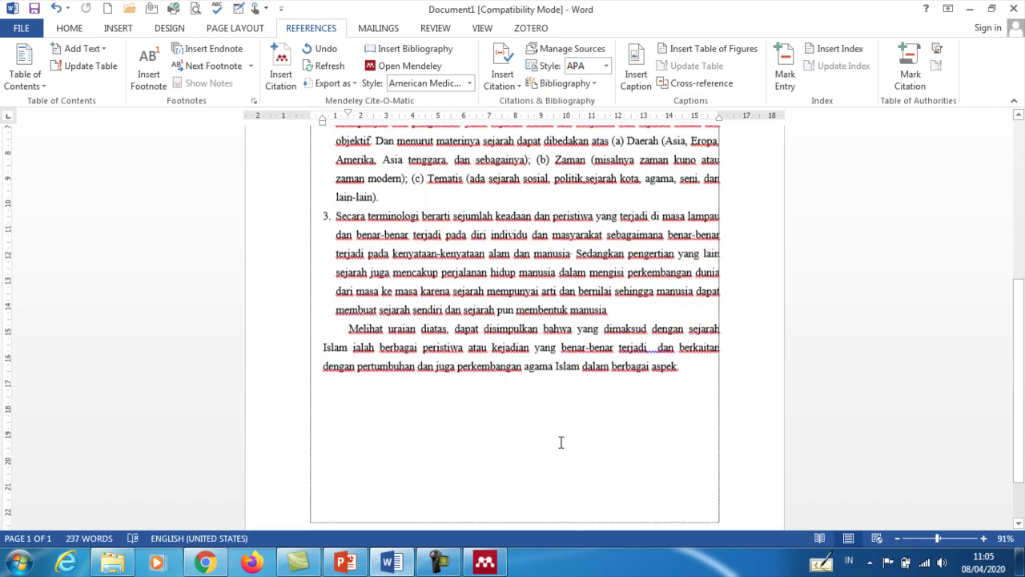
- Try the Nature citation style and check the citation and the end of the page
left_click(469, 83)
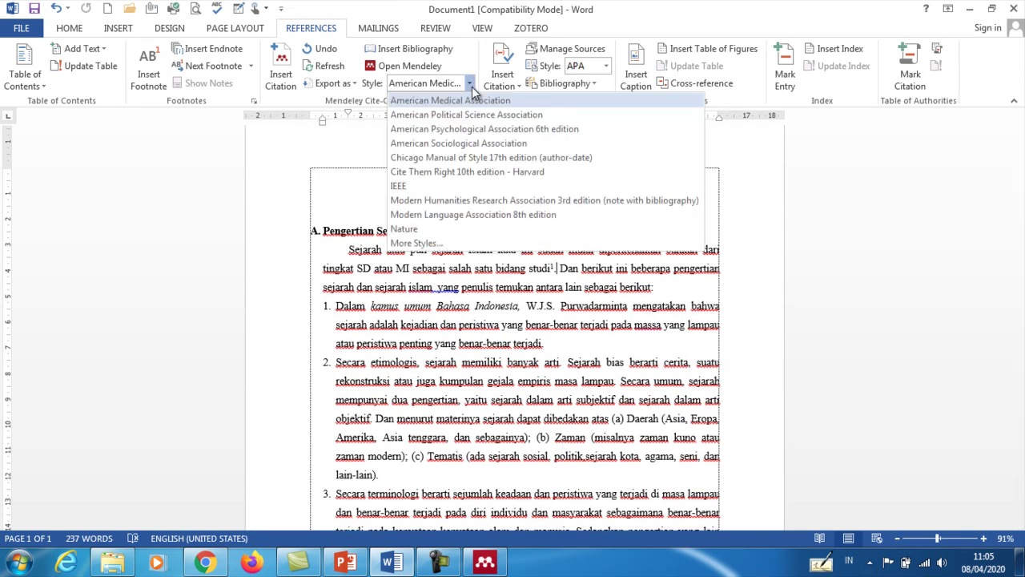
left_click(464, 231)
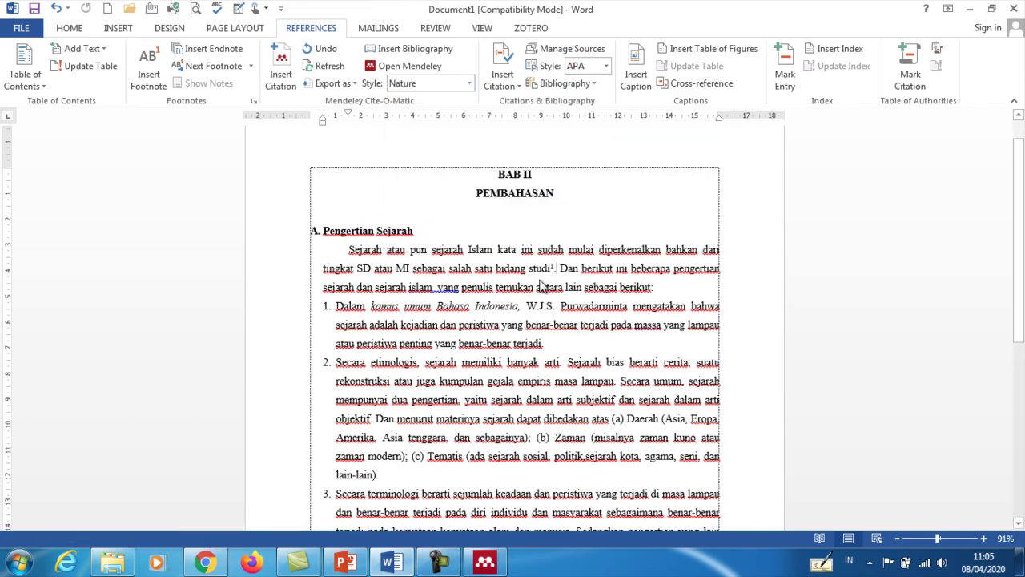
scroll(560, 280, "down", 6)
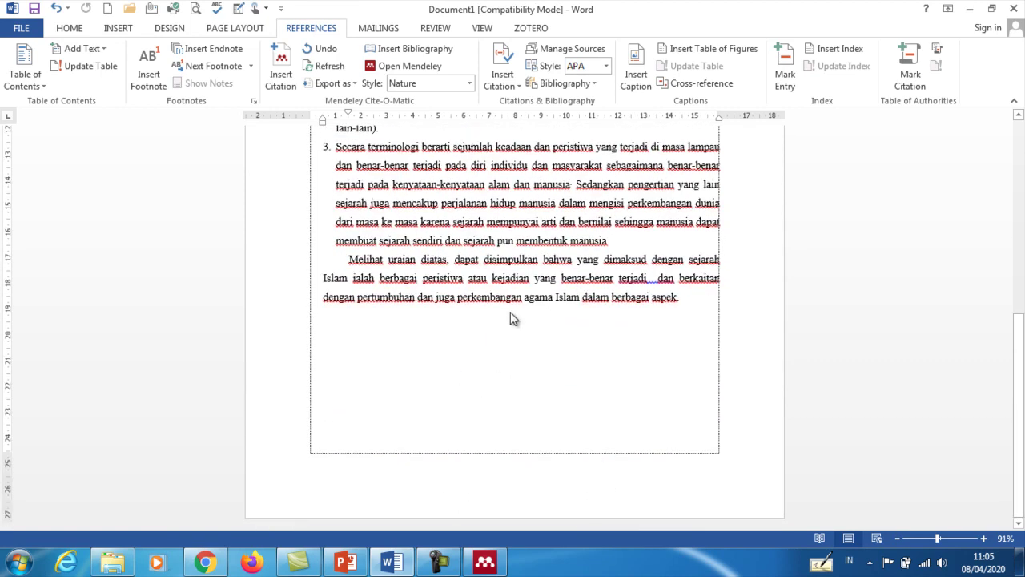
scroll(513, 315, "up", 4)
- Set the Mendeley citation style to American Psychological Association 6th edition and review the citation in the first paragraph
left_click(468, 83)
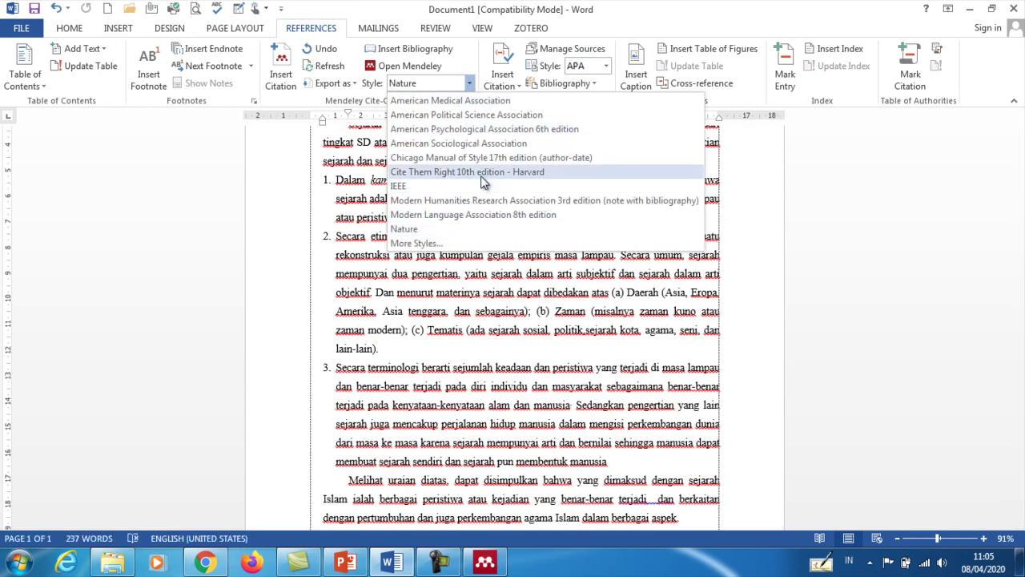
left_click(474, 129)
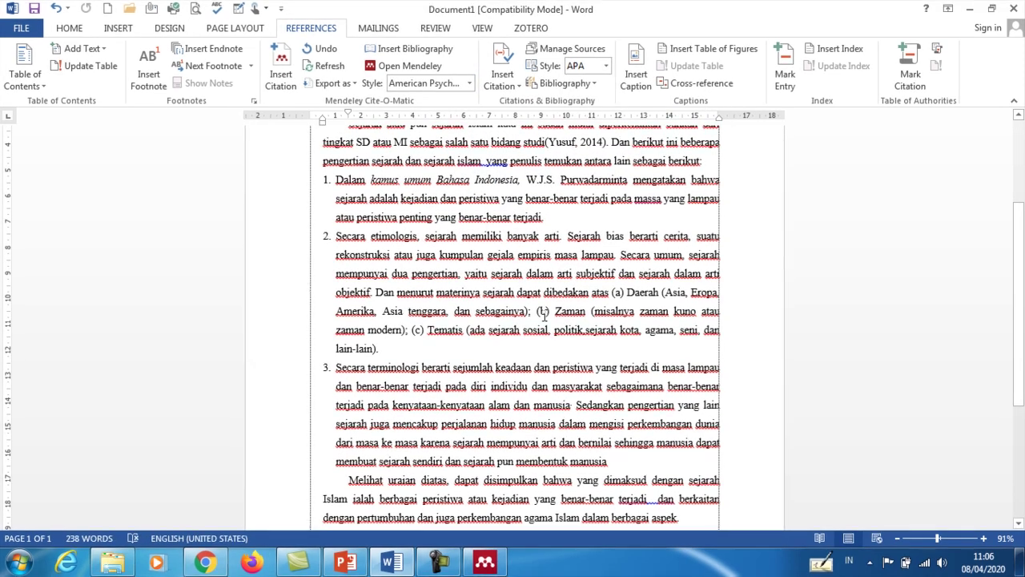
scroll(544, 316, "up", 3)
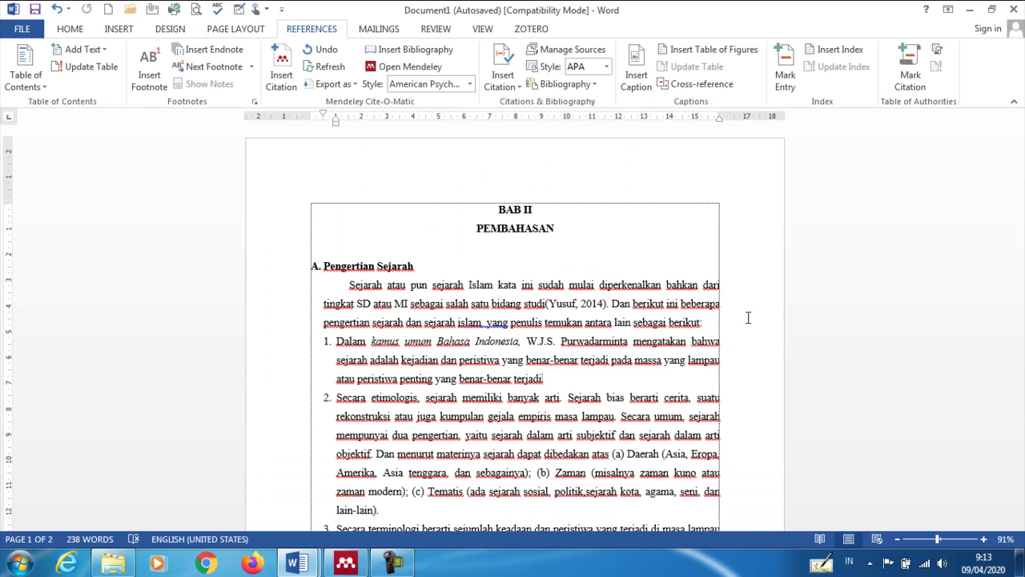
- Add a new blank page after the closing paragraph of the BAB II text
left_click(382, 335)
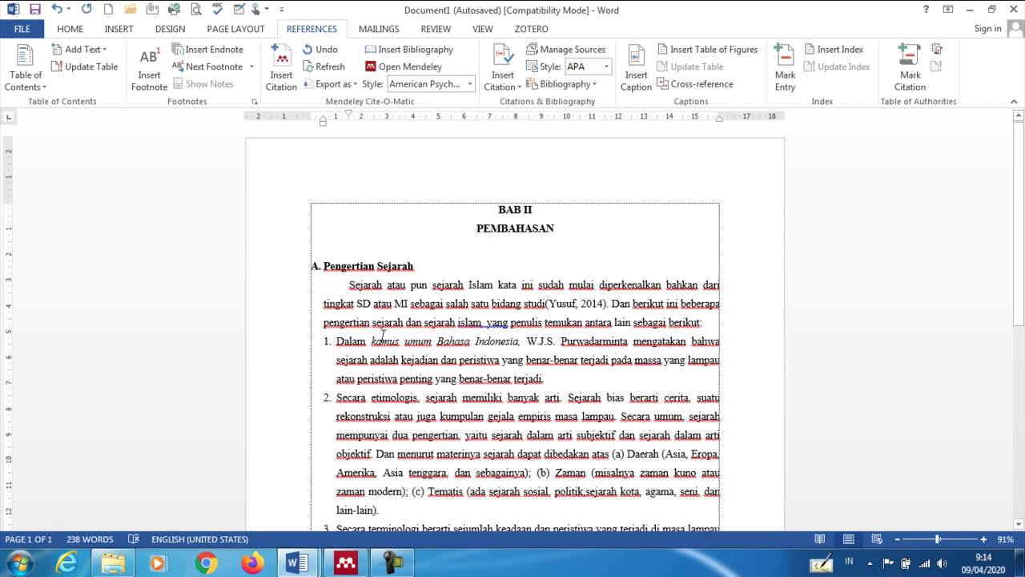
scroll(383, 335, "down", 7)
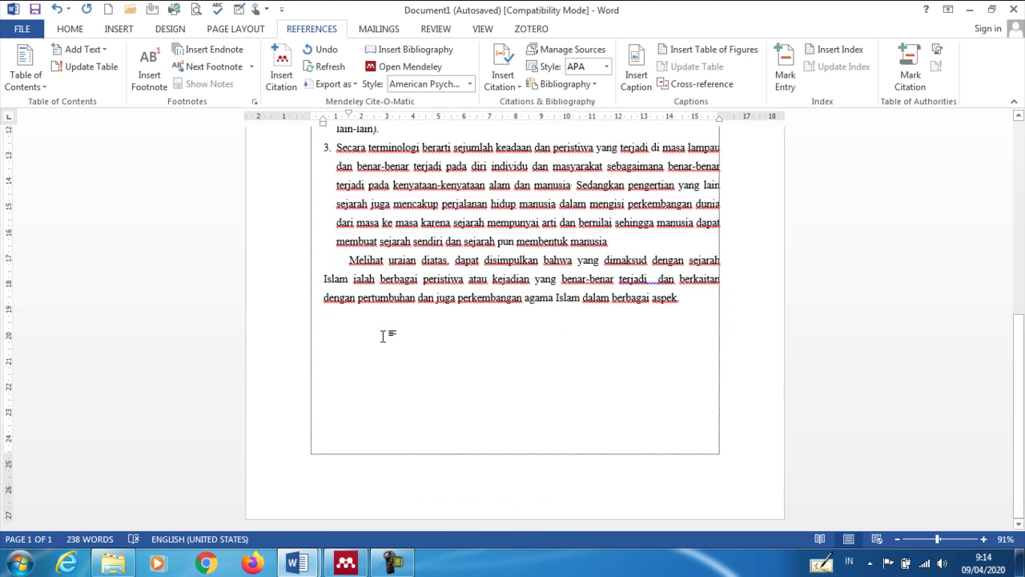
left_click(407, 360)
scroll(686, 297, "down", 2)
scroll(687, 297, "down", 5)
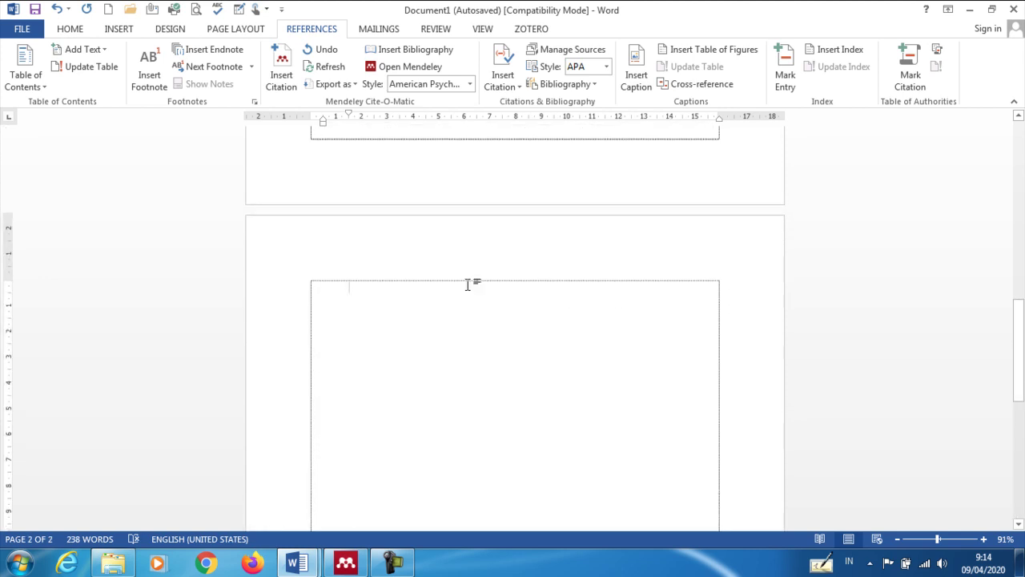
- Enter the heading "DAFTAR PUSTAKA" in capitals on the first line of the blank second page
left_click(382, 288)
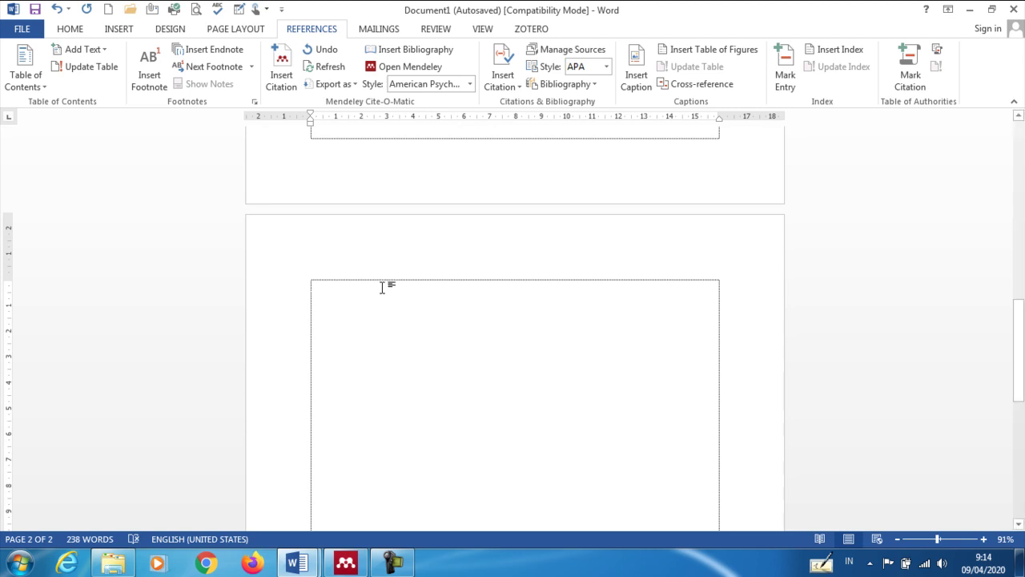
key("Caps_Lock")
type("DA")
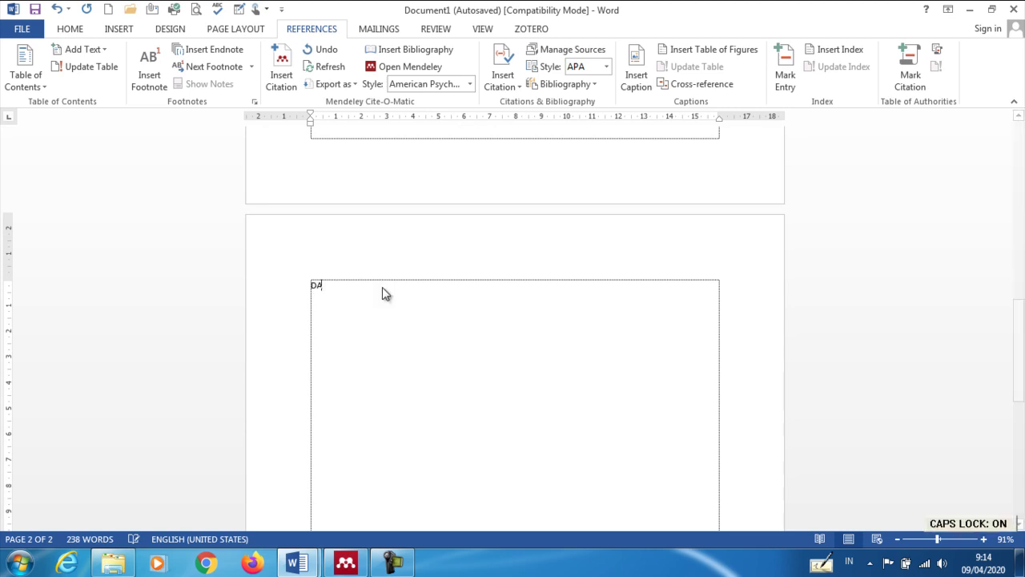
type("FTAR PUSTAK")
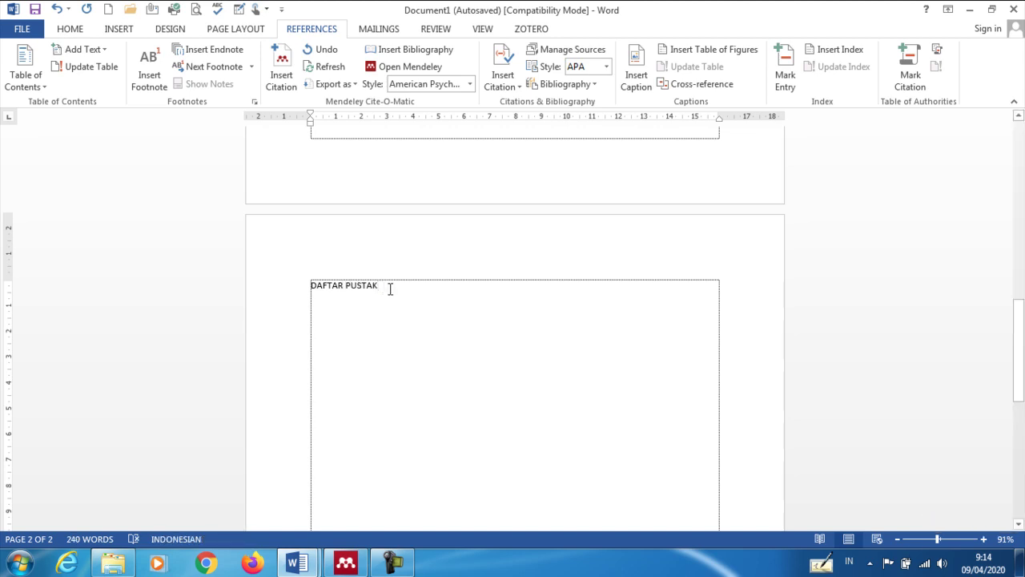
type("A")
- Make the DAFTAR PUSTAKA heading bold and centre it
left_click_drag(387, 286, 311, 285)
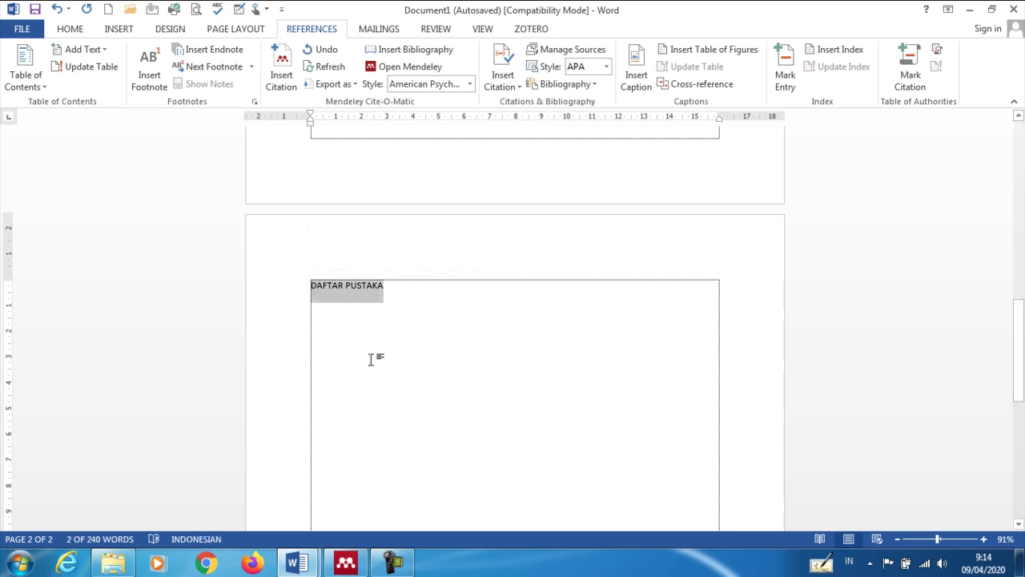
key("ctrl+b")
key("ctrl+e")
left_click(569, 290)
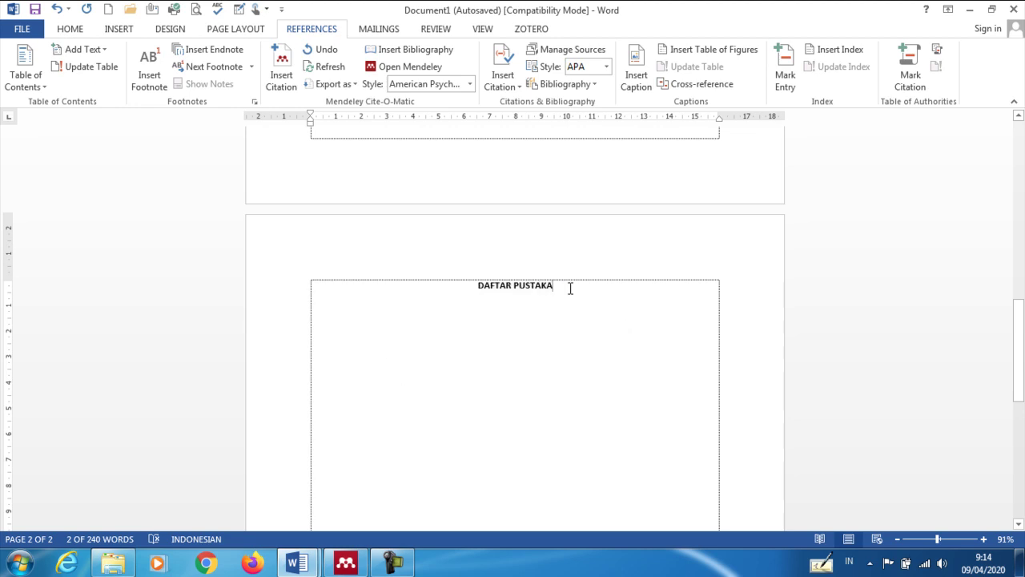
- Set the DAFTAR PUSTAKA heading's font to Times New Roman, size 12
left_click_drag(569, 287, 481, 293)
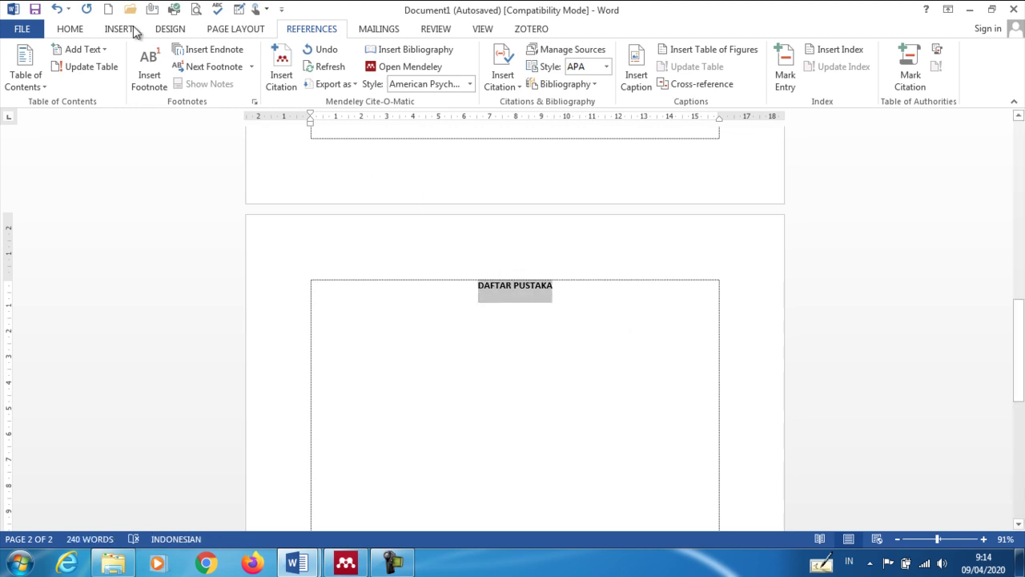
left_click(69, 29)
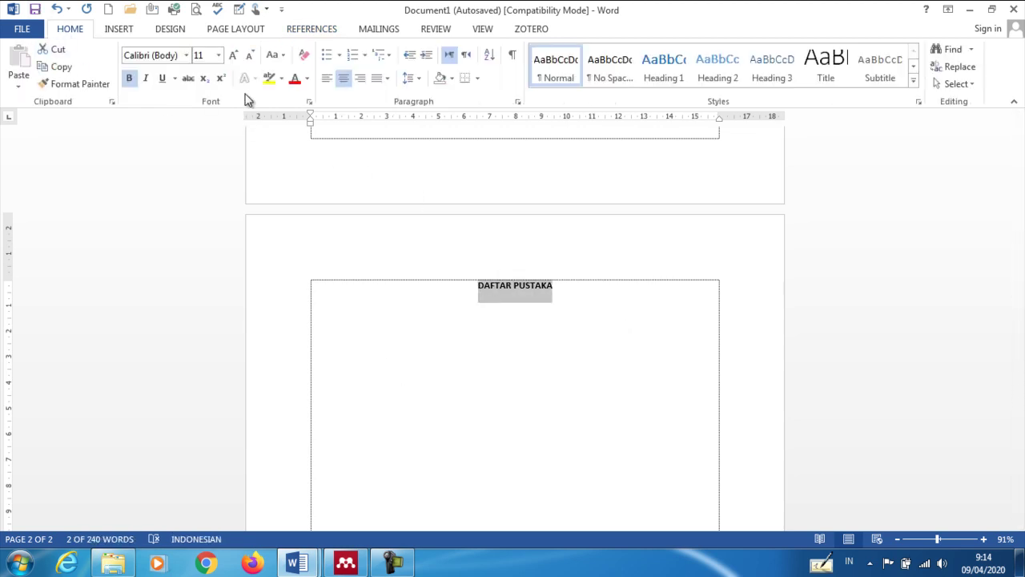
left_click(188, 56)
left_click(188, 56)
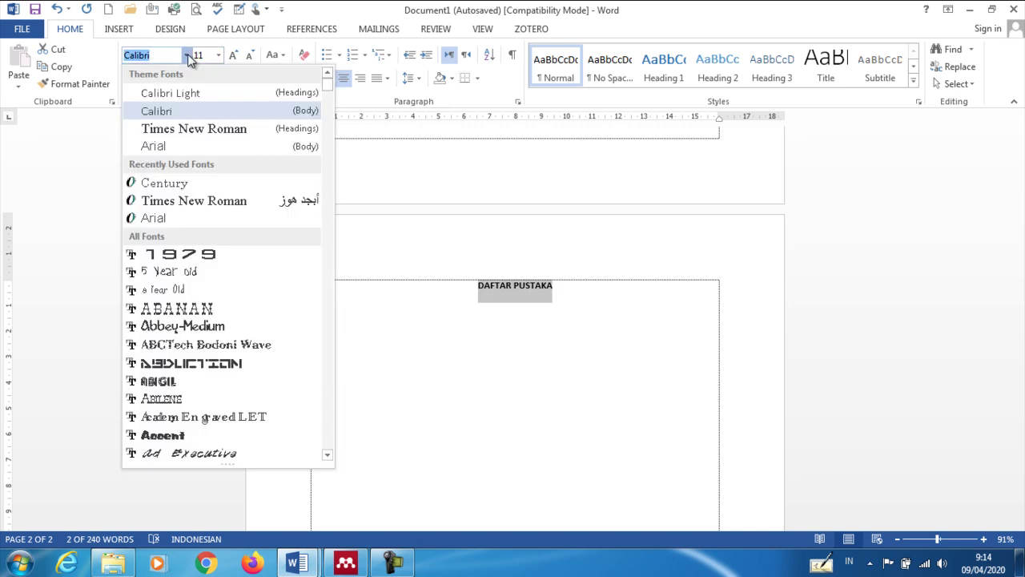
left_click(195, 130)
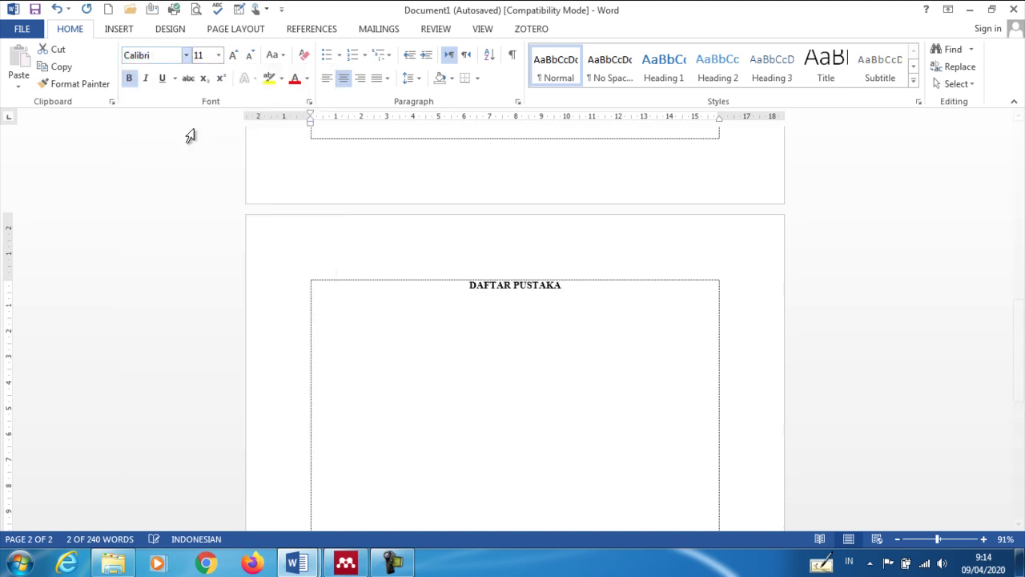
left_click(218, 55)
left_click(200, 129)
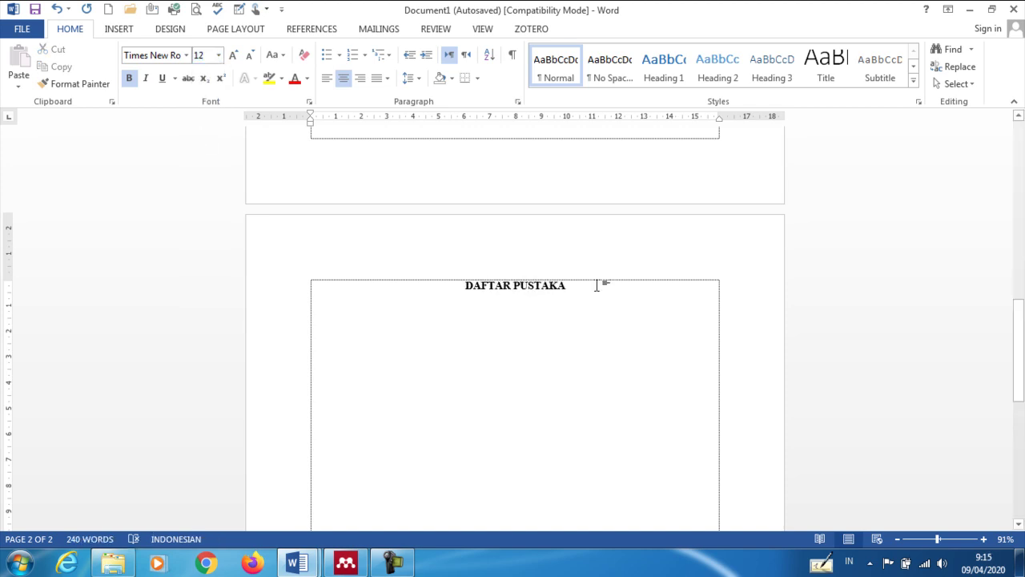
- Insert the Mendeley bibliography on a new left-aligned line below the DAFTAR PUSTAKA heading
key("Return")
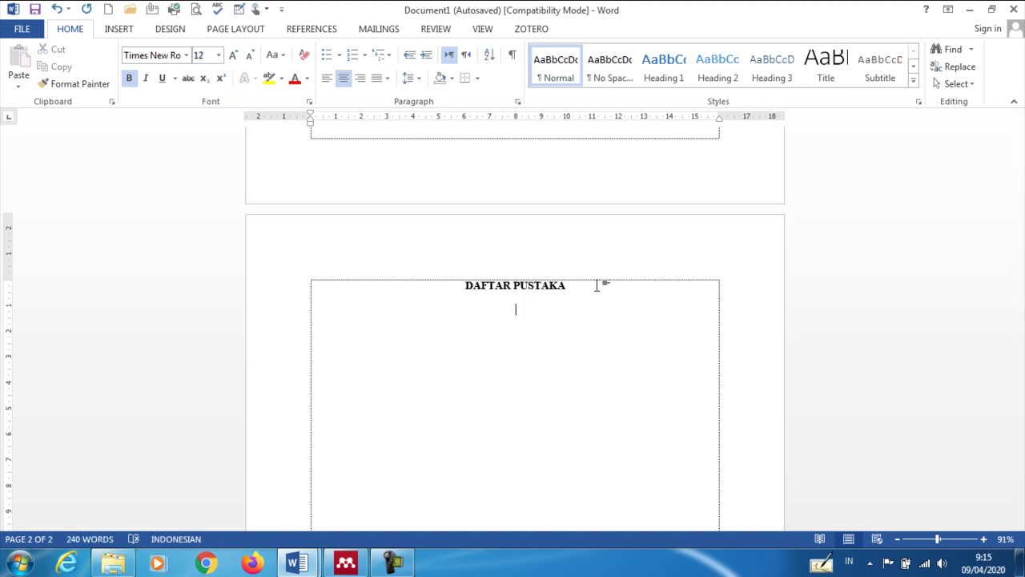
key("ctrl+l")
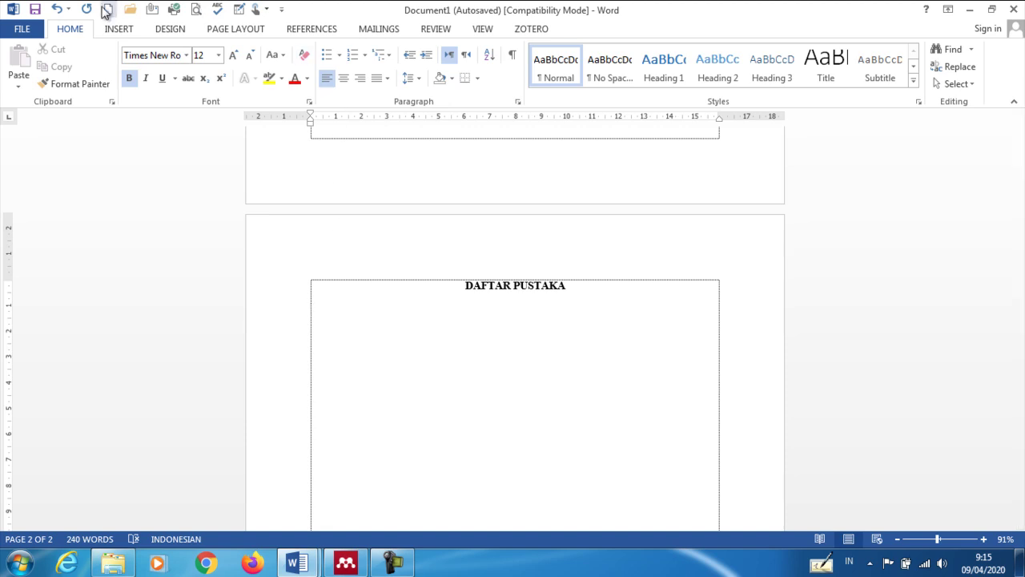
left_click(311, 31)
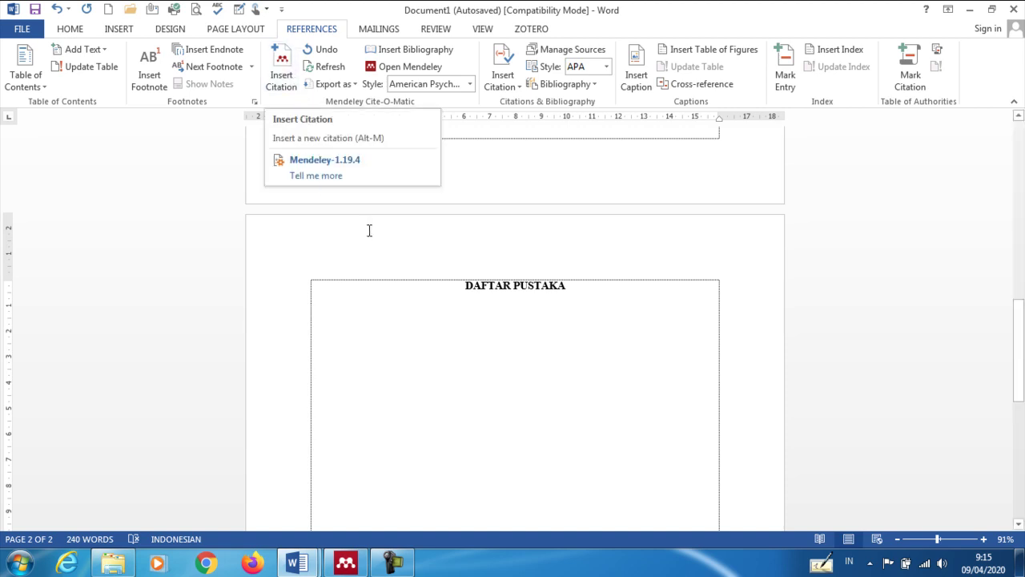
left_click(414, 52)
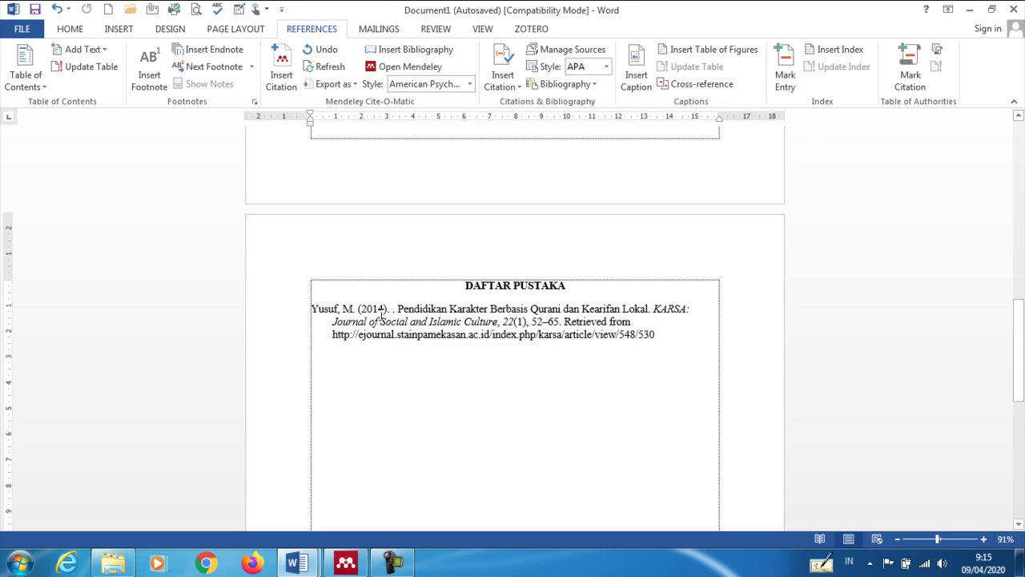
scroll(404, 316, "up", 5)
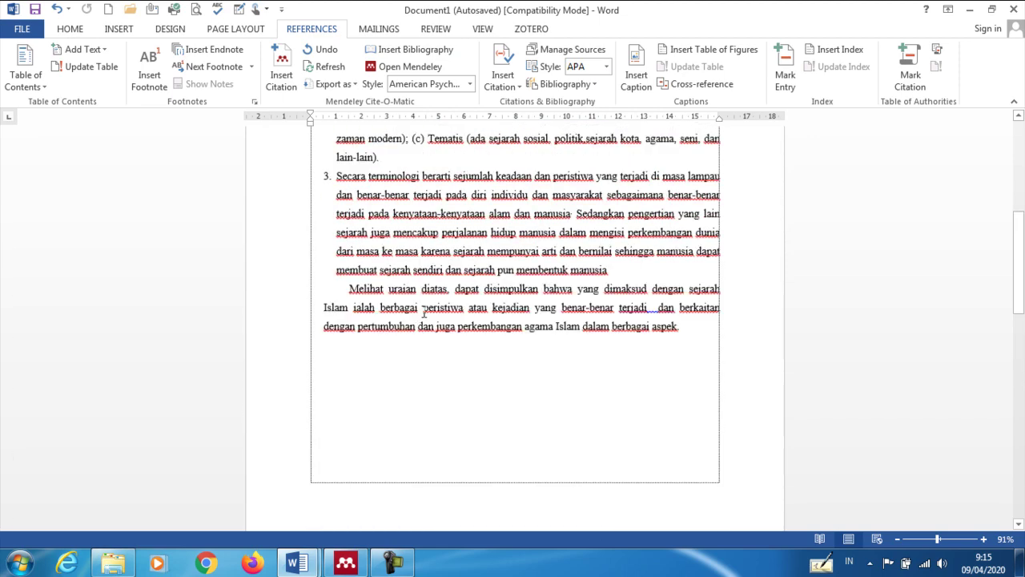
- Cite "Coronaviruses: Structure and Genome Expression" from the Mendeley Disertasi1 folder at the end of list item 1 under Pengertian Sejarah
scroll(424, 314, "up", 6)
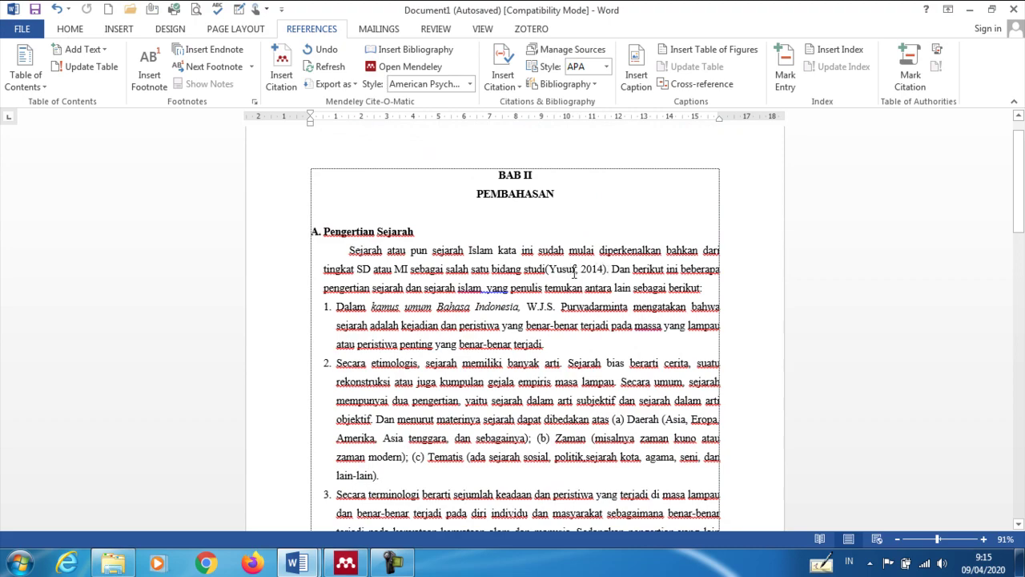
scroll(593, 278, "down", 7)
scroll(593, 277, "up", 3)
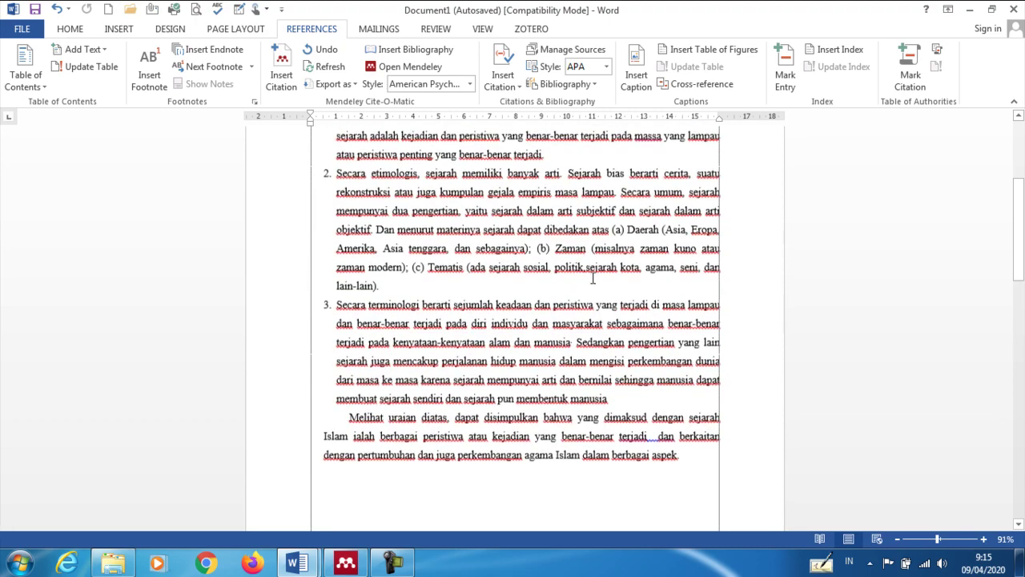
scroll(592, 277, "up", 3)
scroll(592, 278, "down", 8)
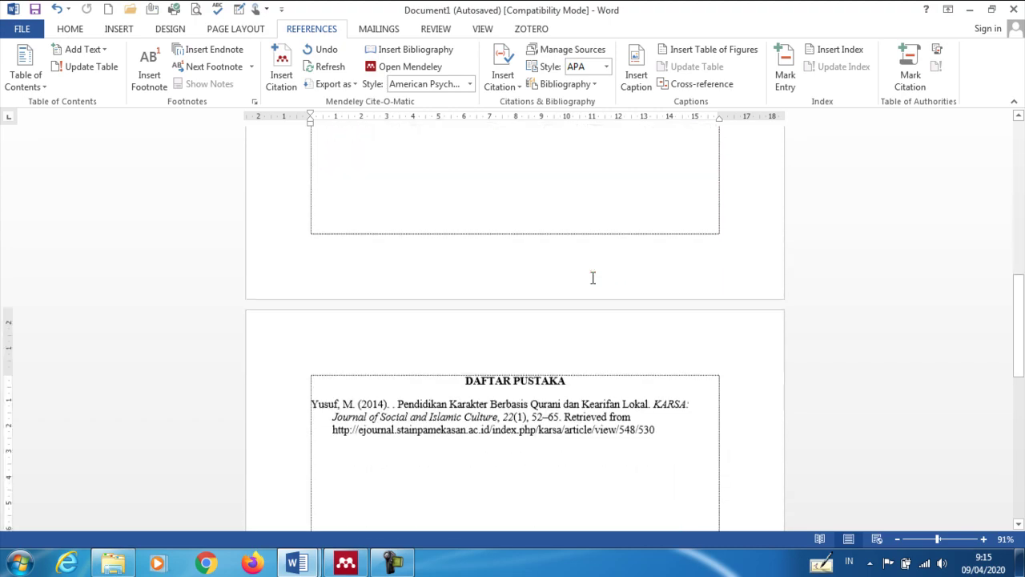
scroll(593, 278, "up", 8)
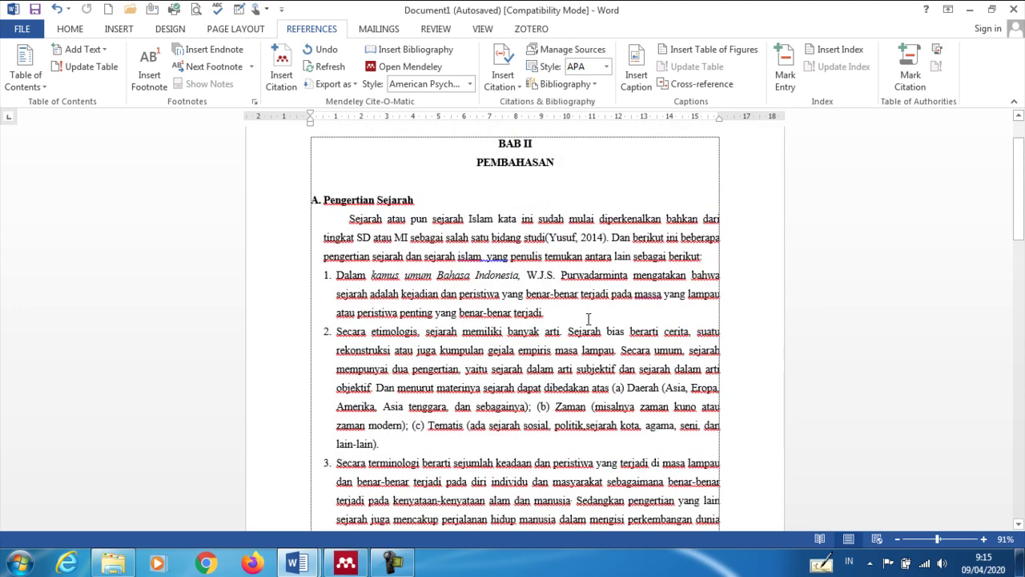
left_click(587, 318)
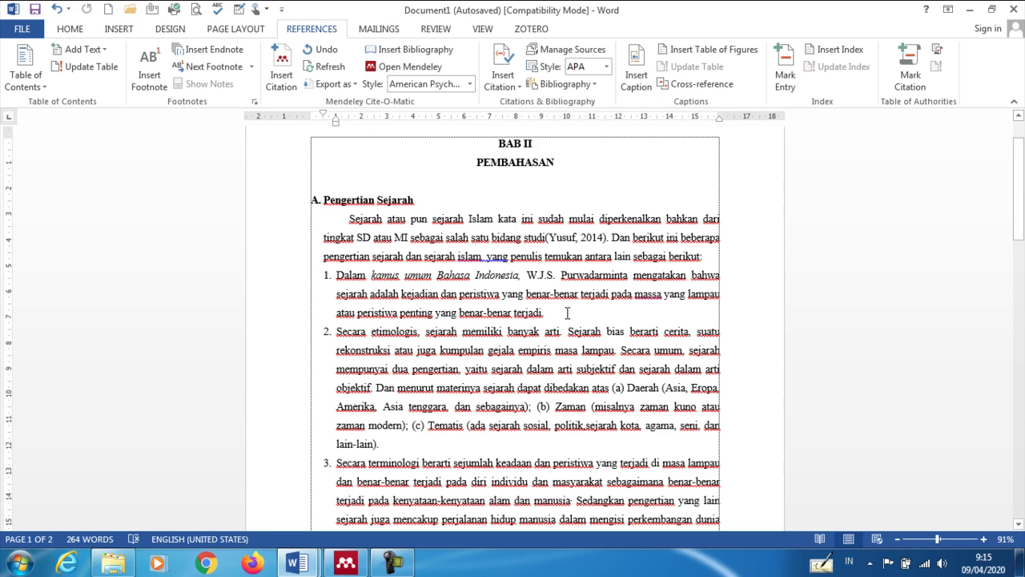
left_click(282, 61)
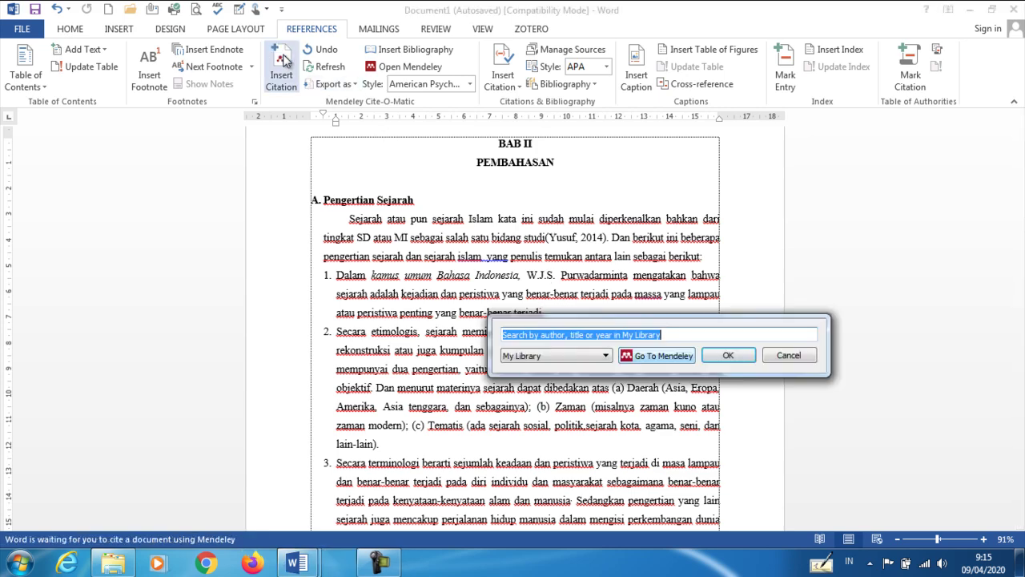
left_click(663, 356)
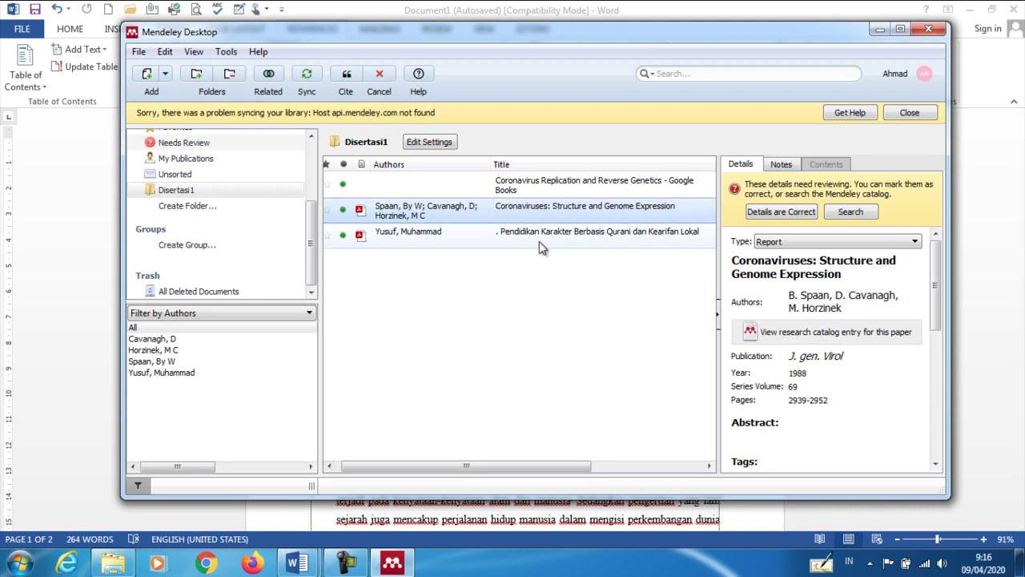
left_click(539, 240)
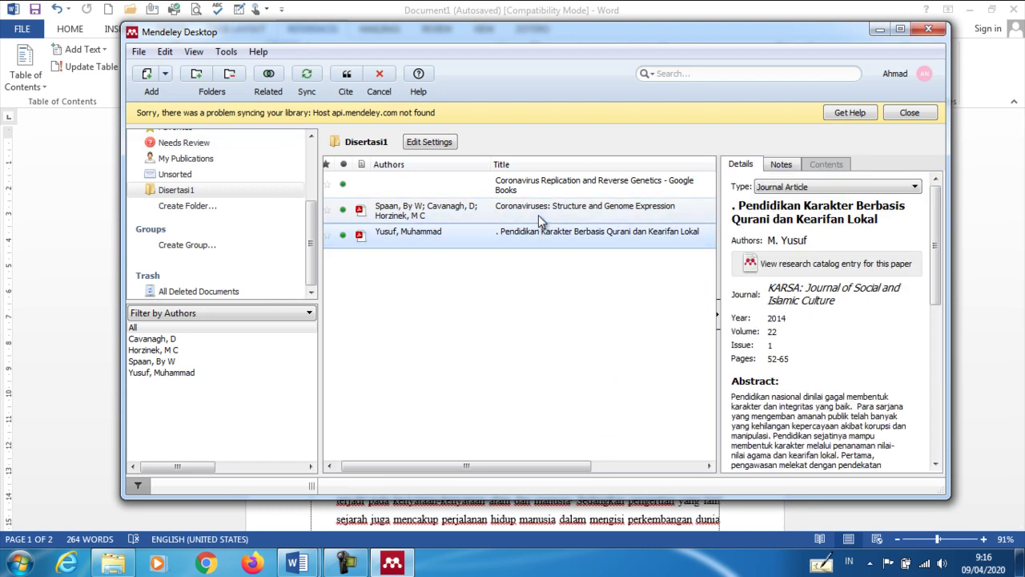
left_click(542, 215)
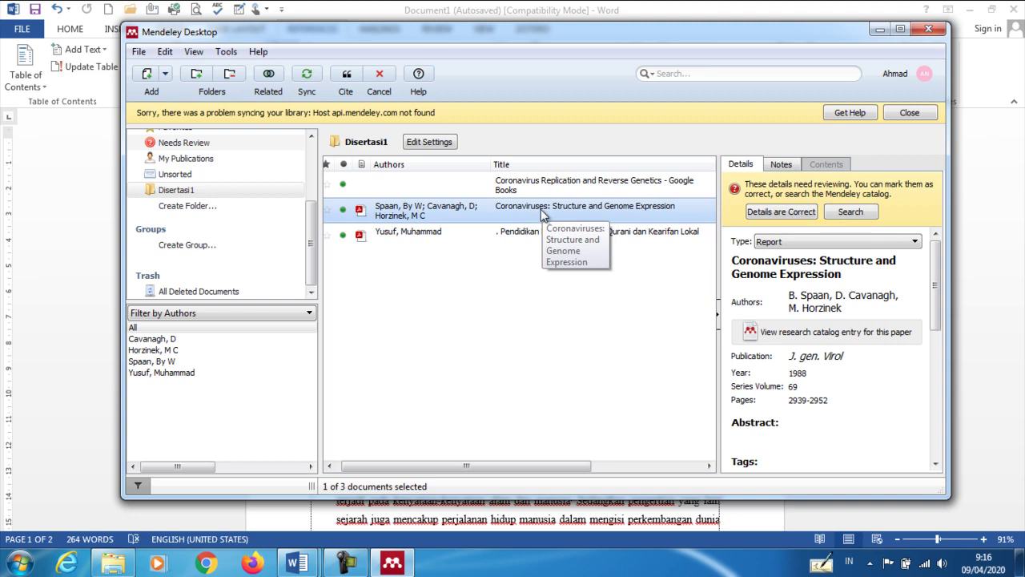
left_click(349, 78)
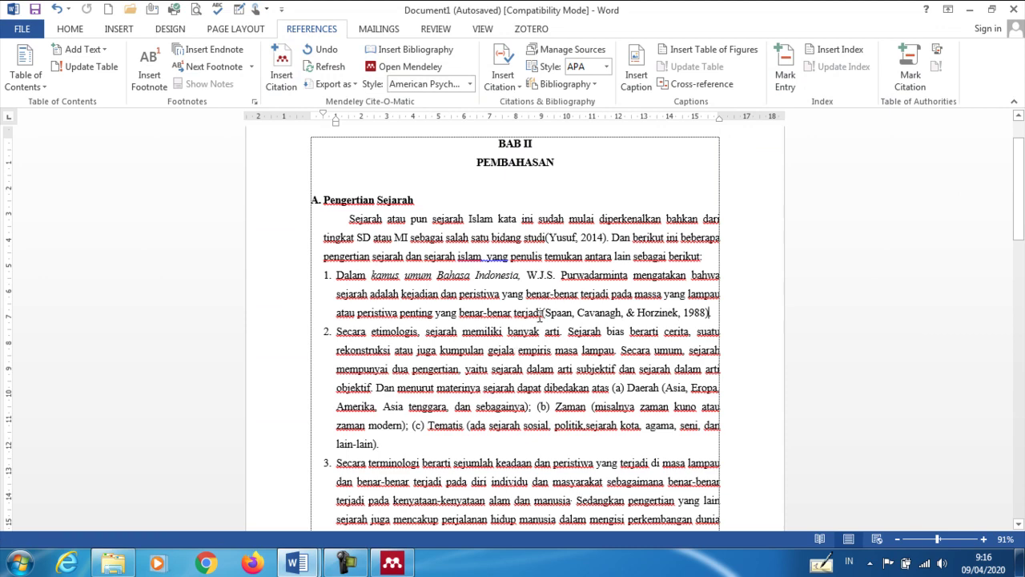
- Justify the bibliography entries below the DAFTAR PUSTAKA heading on the second page
scroll(678, 327, "down", 8)
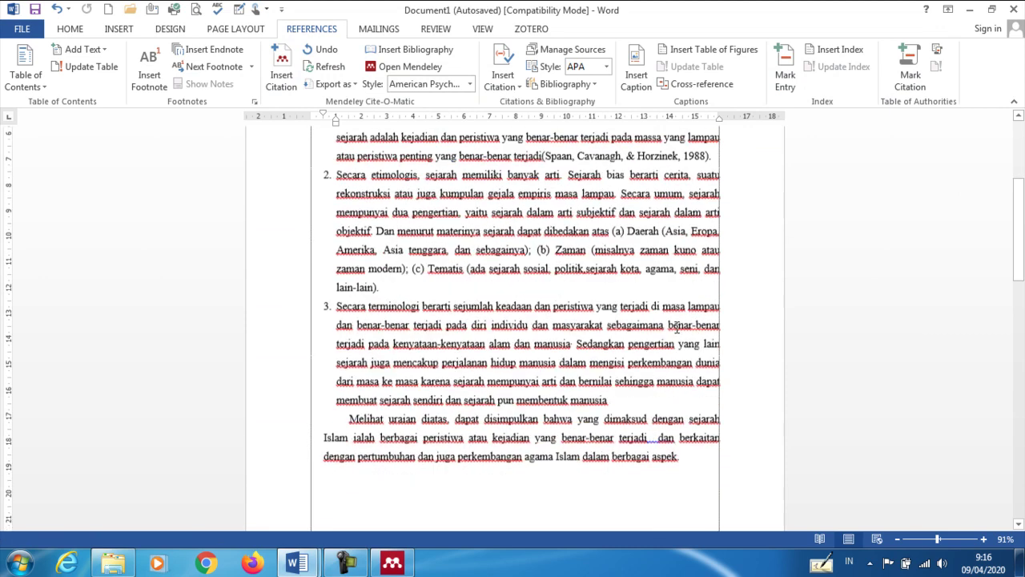
scroll(677, 328, "down", 5)
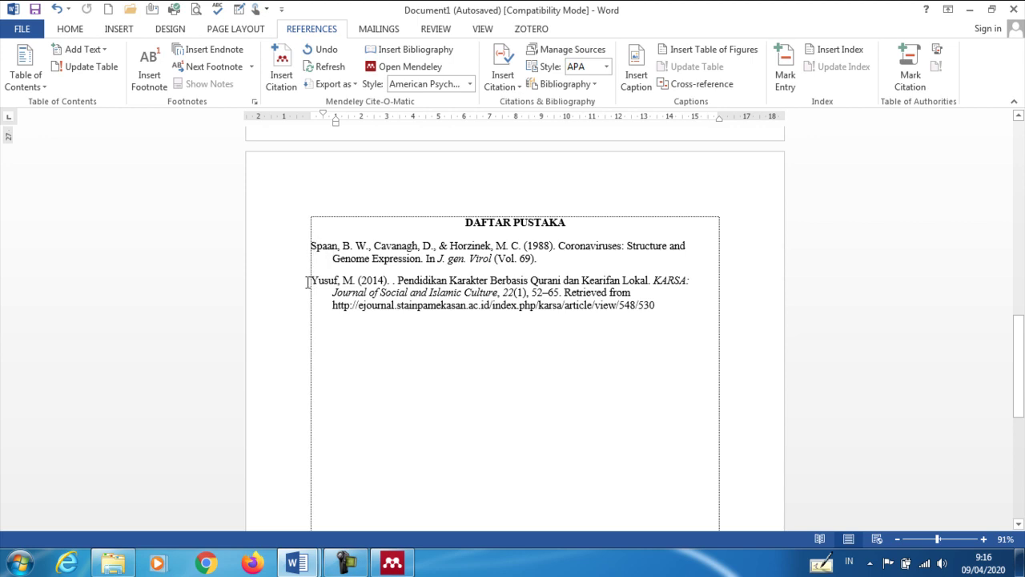
left_click_drag(311, 246, 696, 333)
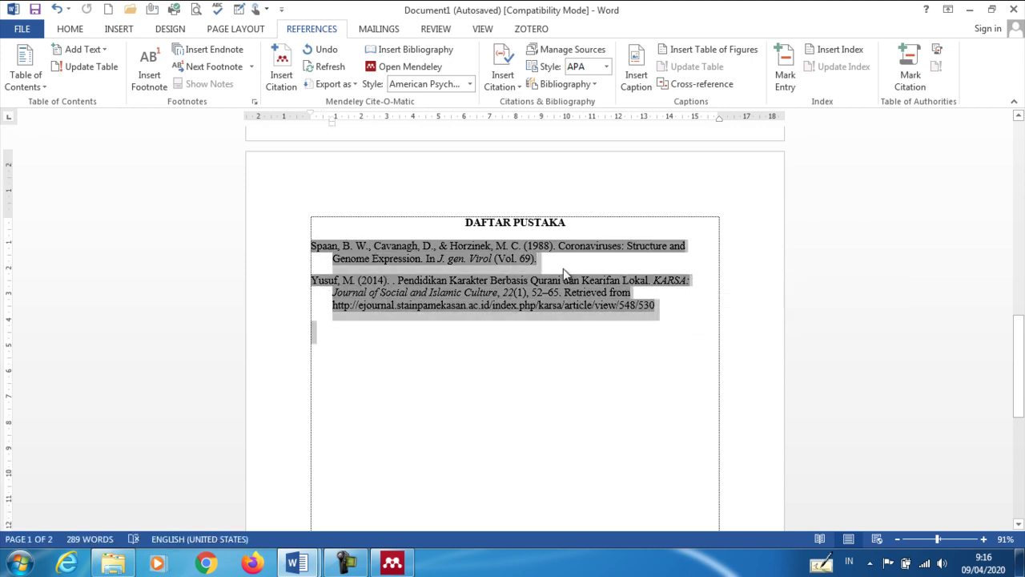
left_click(70, 28)
left_click(387, 77)
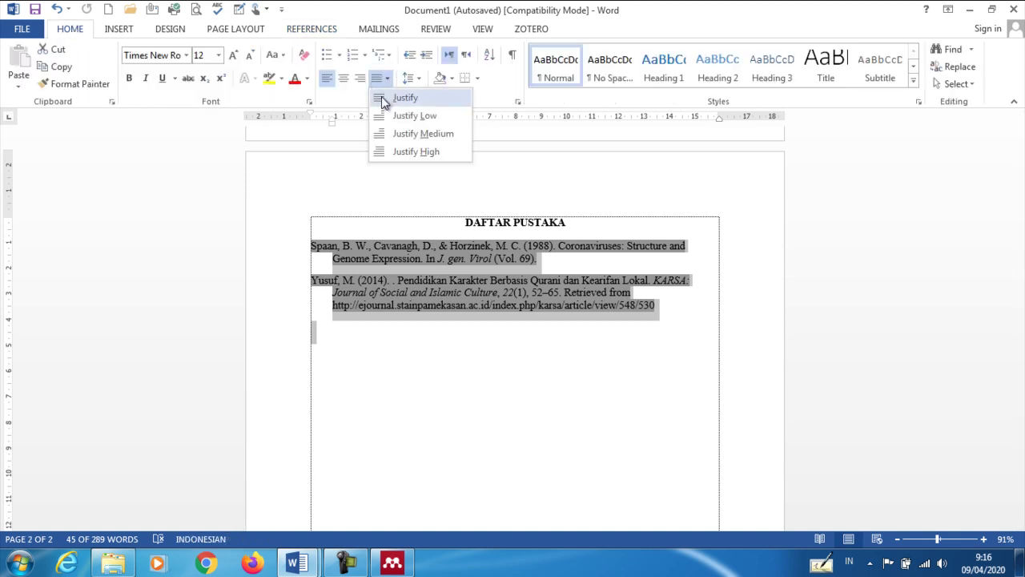
left_click(383, 99)
left_click(577, 264)
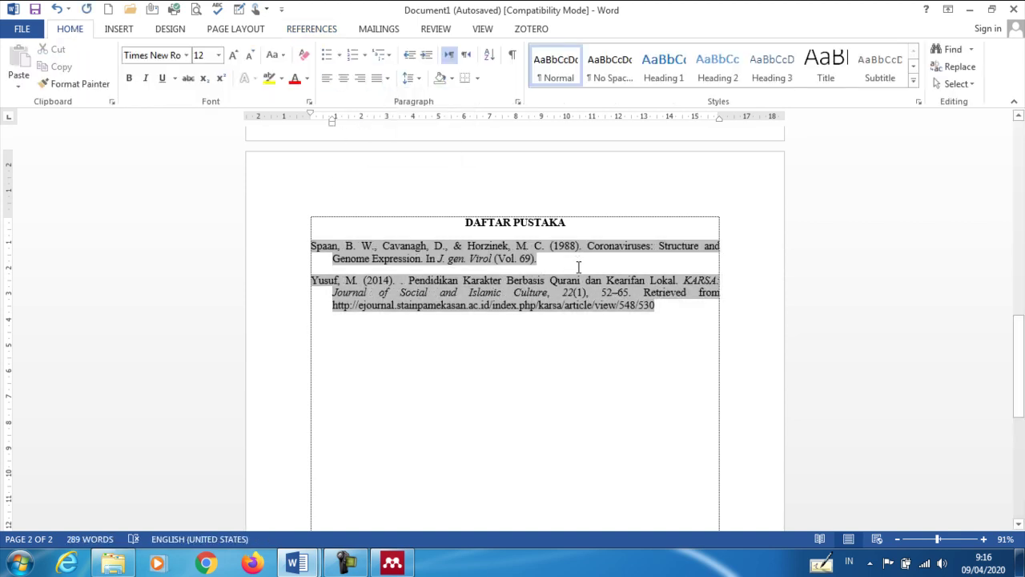
left_click(662, 341)
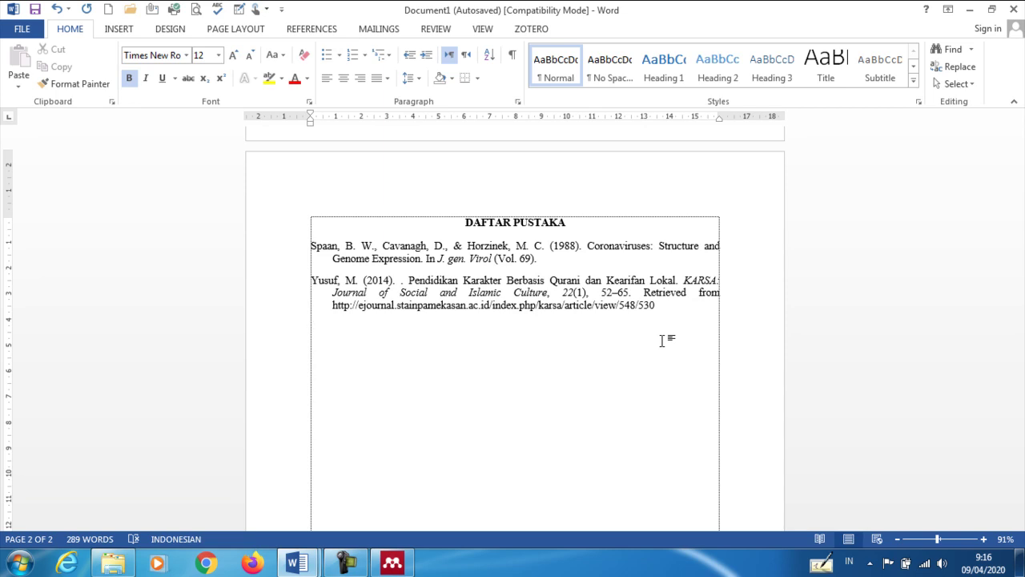